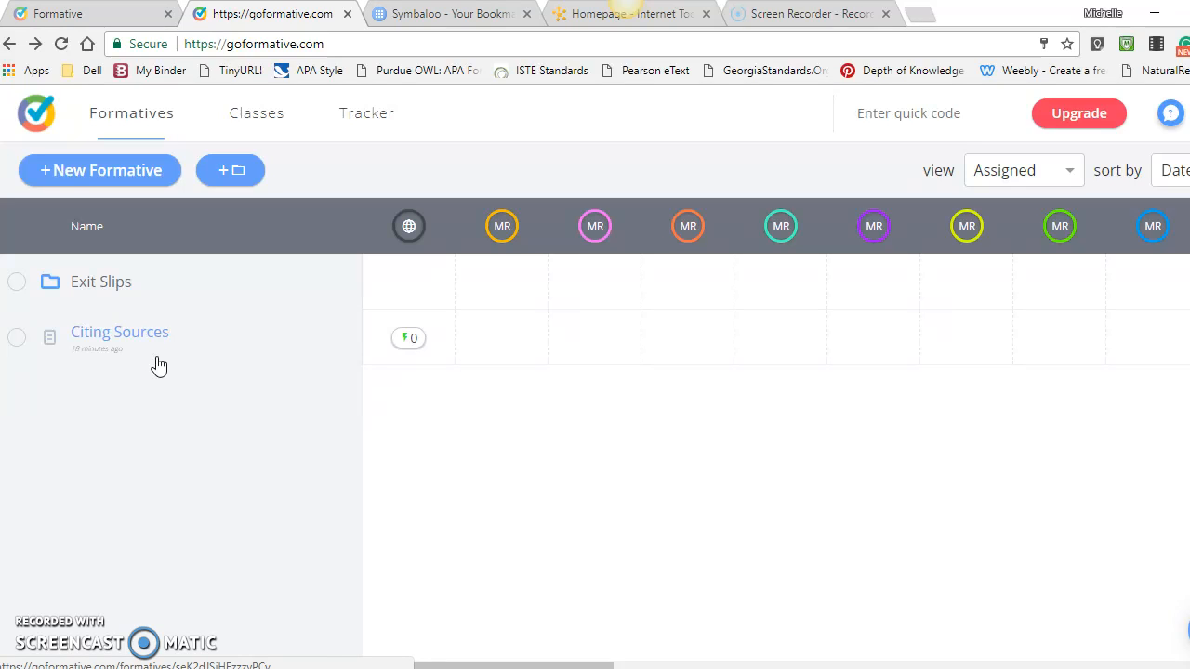
# Step: Open the Citing Sources formative for editing and select its title text
pyautogui.click(161, 337)
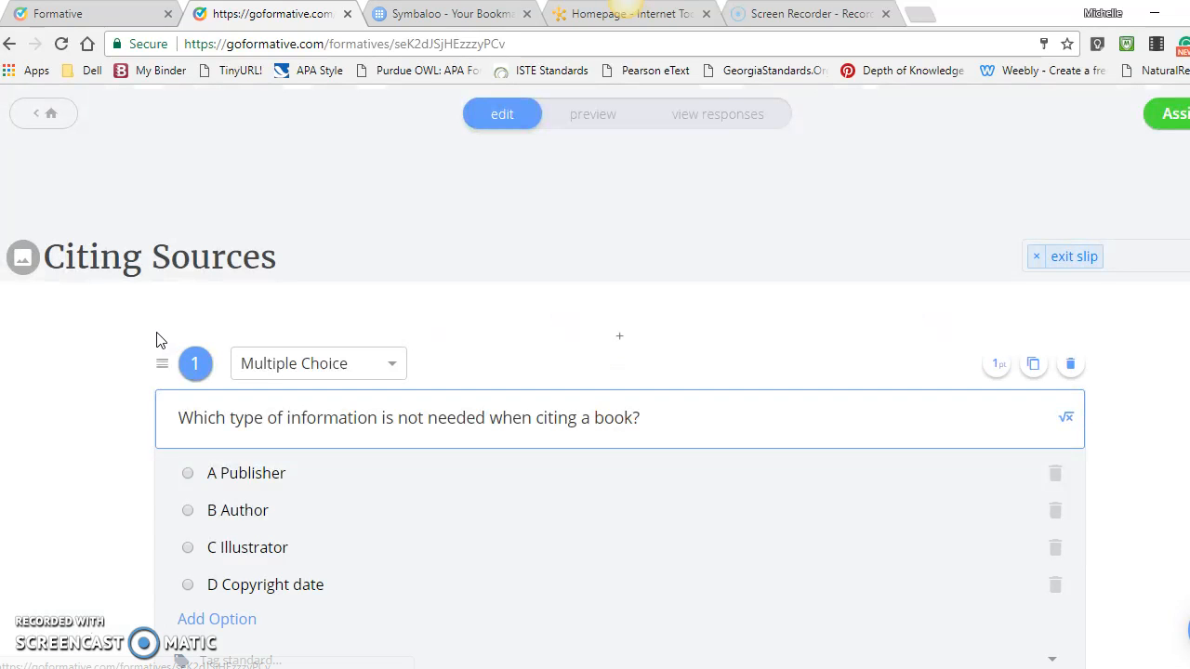
pyautogui.click(170, 257)
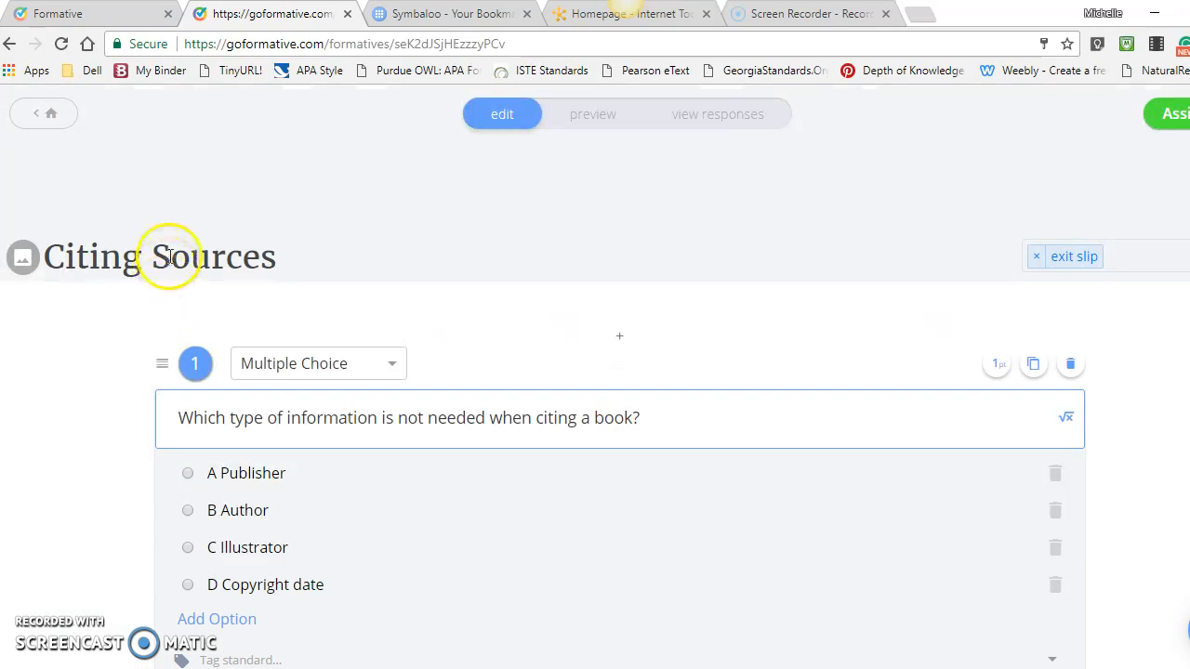
pyautogui.moveTo(274, 257); pyautogui.dragTo(51, 289)
pyautogui.moveTo(98, 257); pyautogui.dragTo(184, 257)
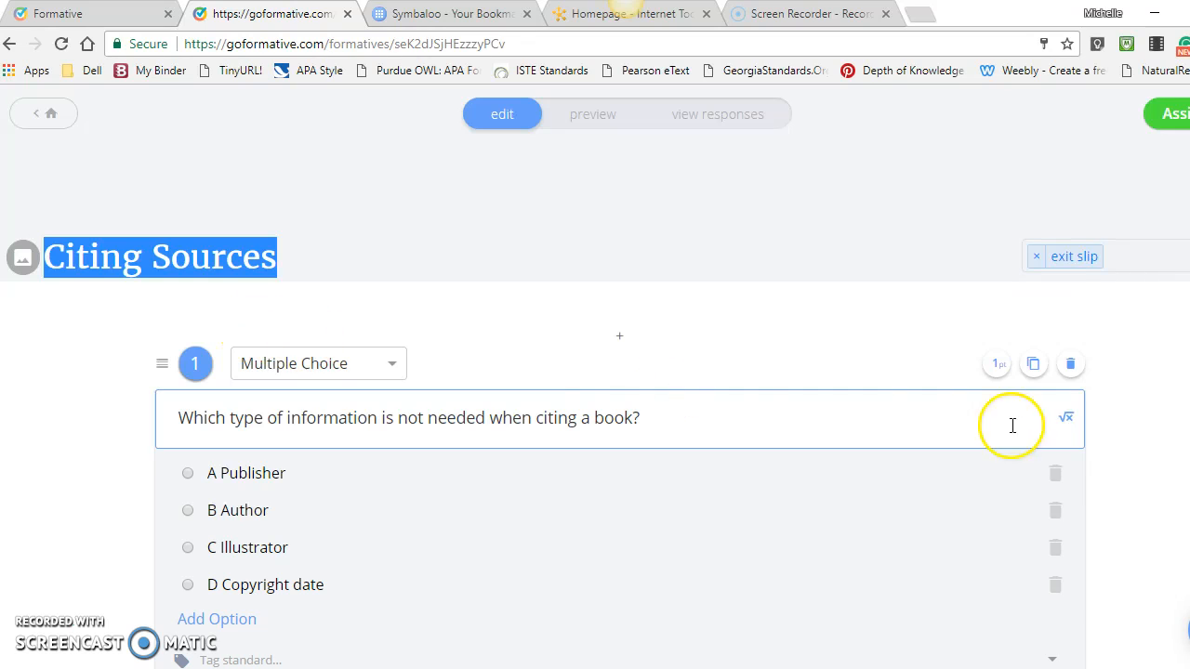
# Step: Look through the question types available for question 1 and choose Multiple Choice
pyautogui.click(395, 370)
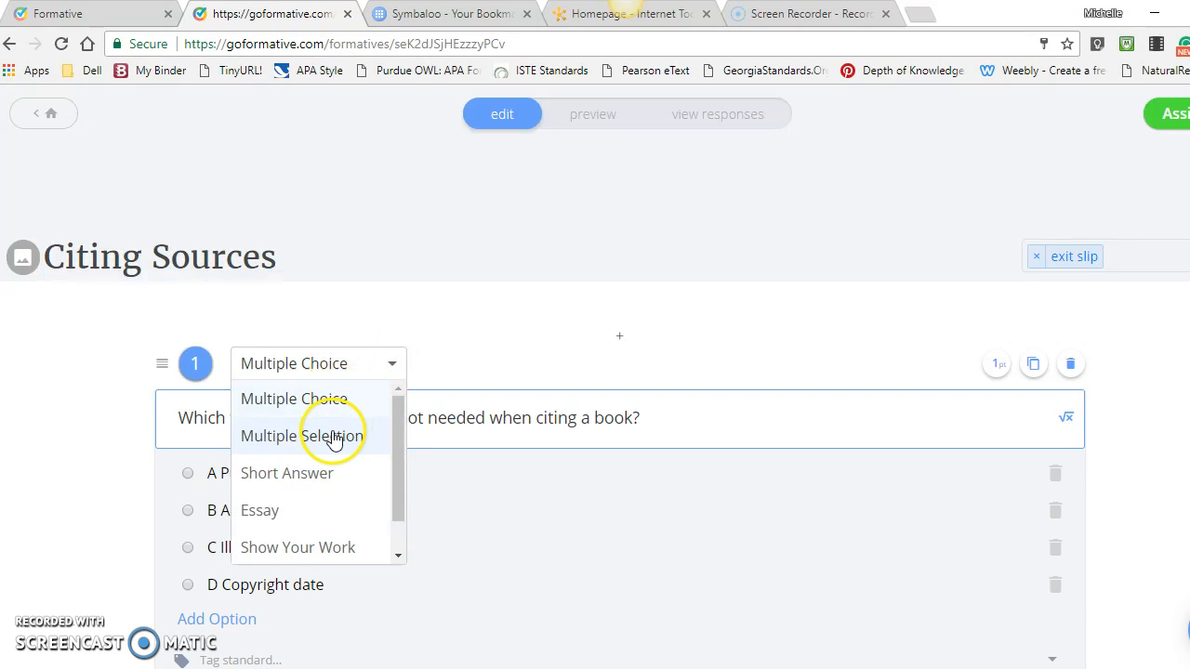
pyautogui.moveTo(398, 479); pyautogui.dragTo(413, 532)
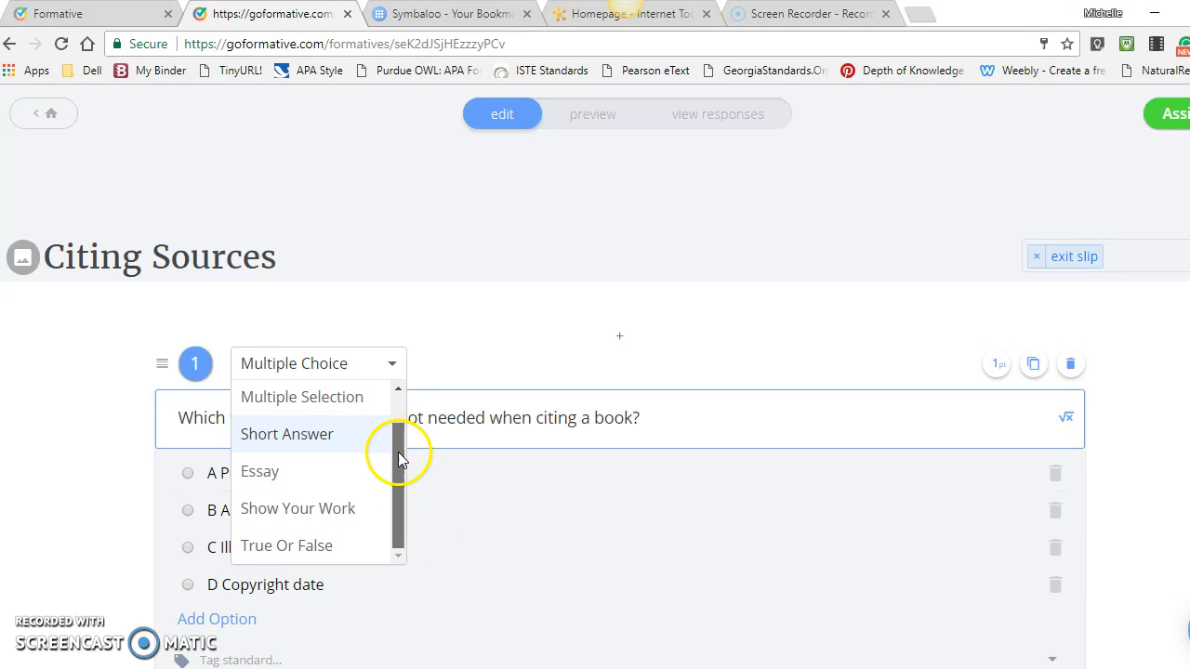
pyautogui.moveTo(399, 453); pyautogui.dragTo(397, 417)
pyautogui.click(300, 399)
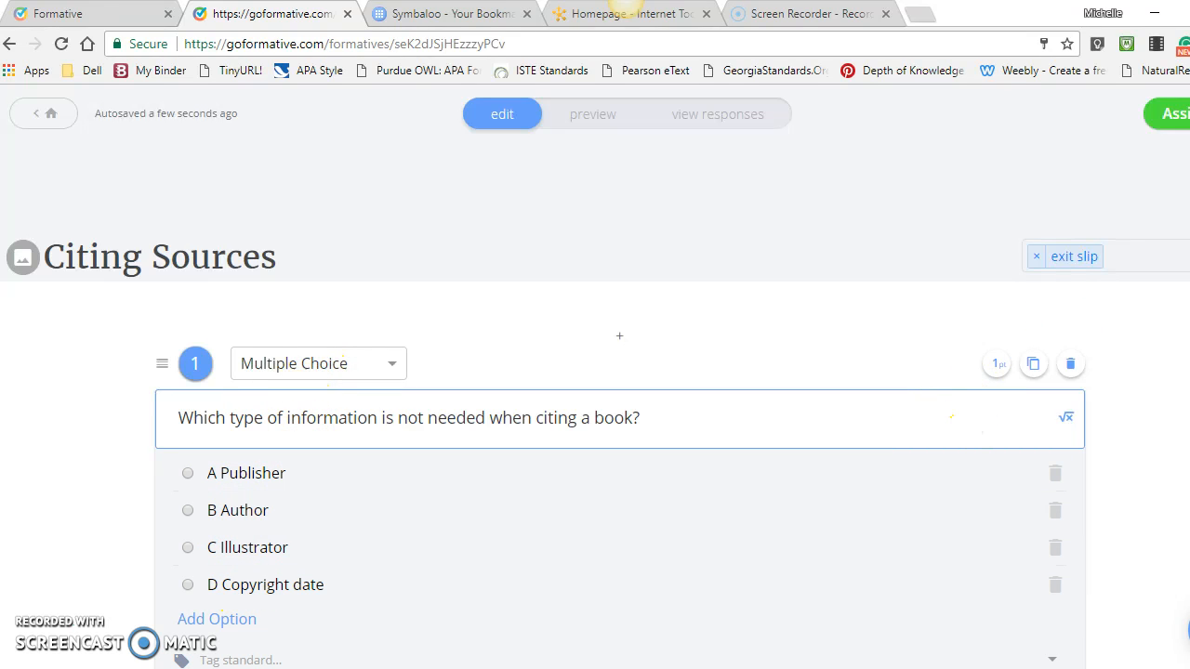
# Step: Tag the question about citing a book with the standard ELAGSE3W8
pyautogui.scroll(-2, 595, 418)
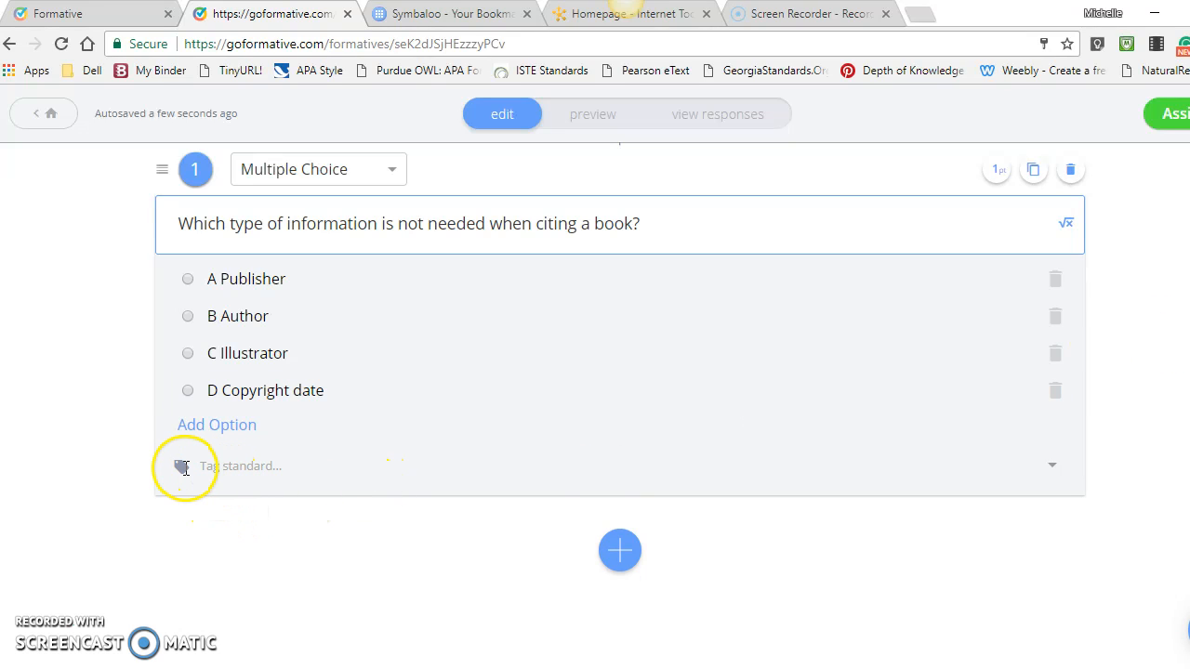
pyautogui.click(215, 469)
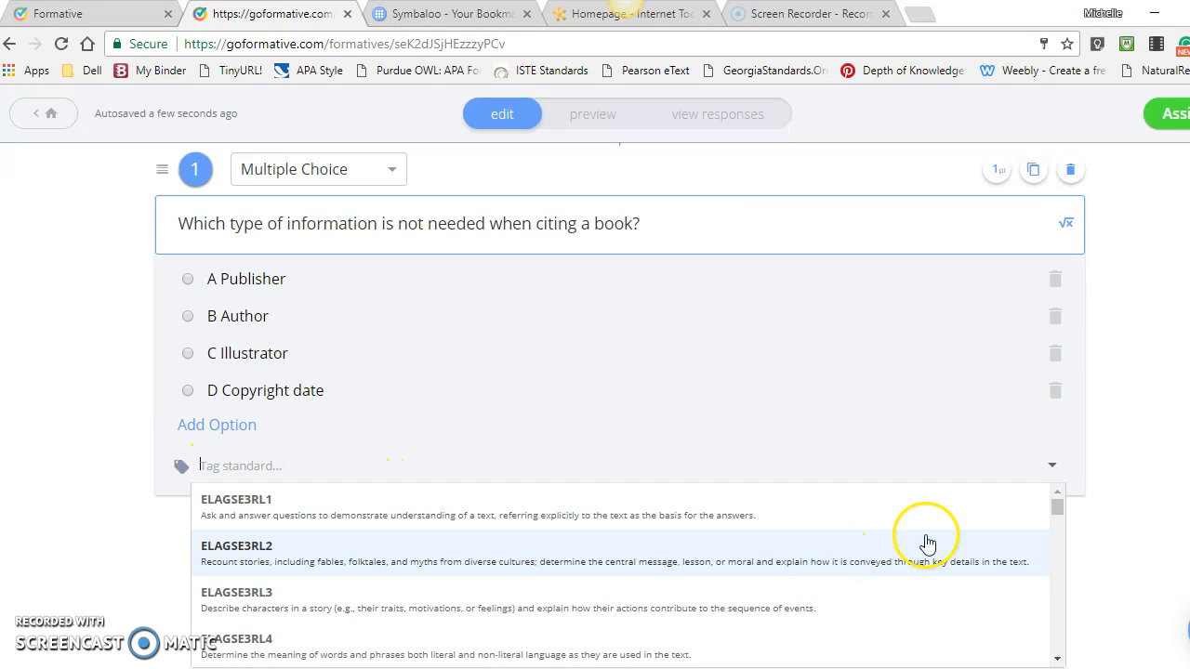
pyautogui.moveTo(1057, 507); pyautogui.dragTo(1075, 617)
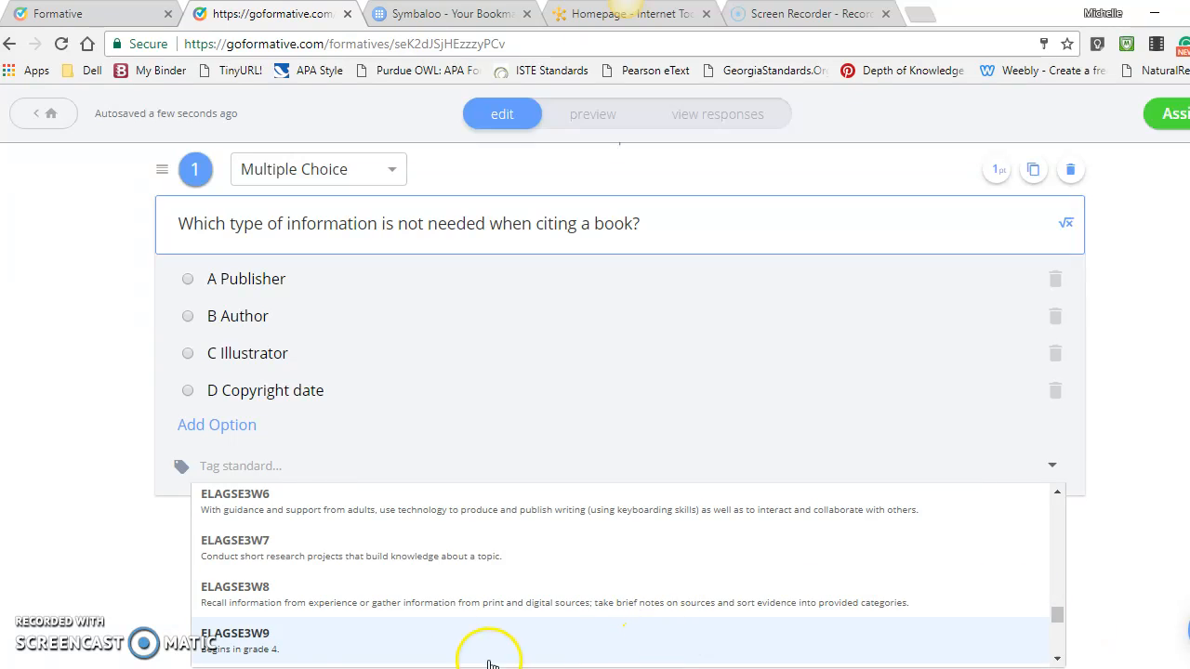
pyautogui.click(253, 595)
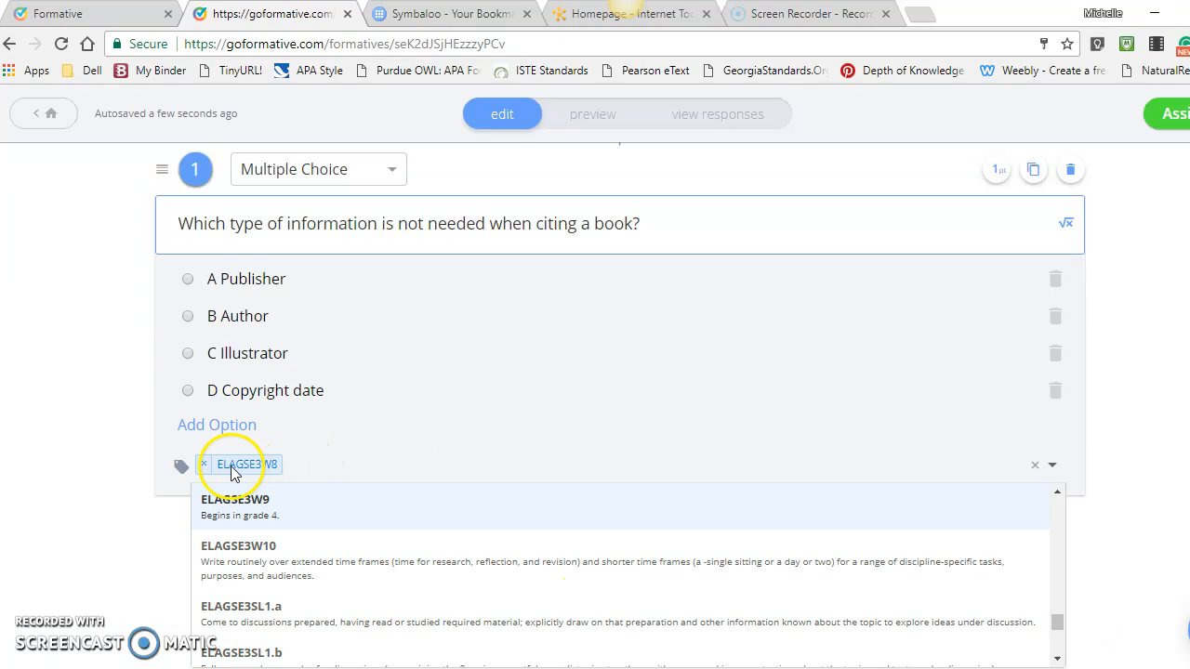
pyautogui.click(440, 436)
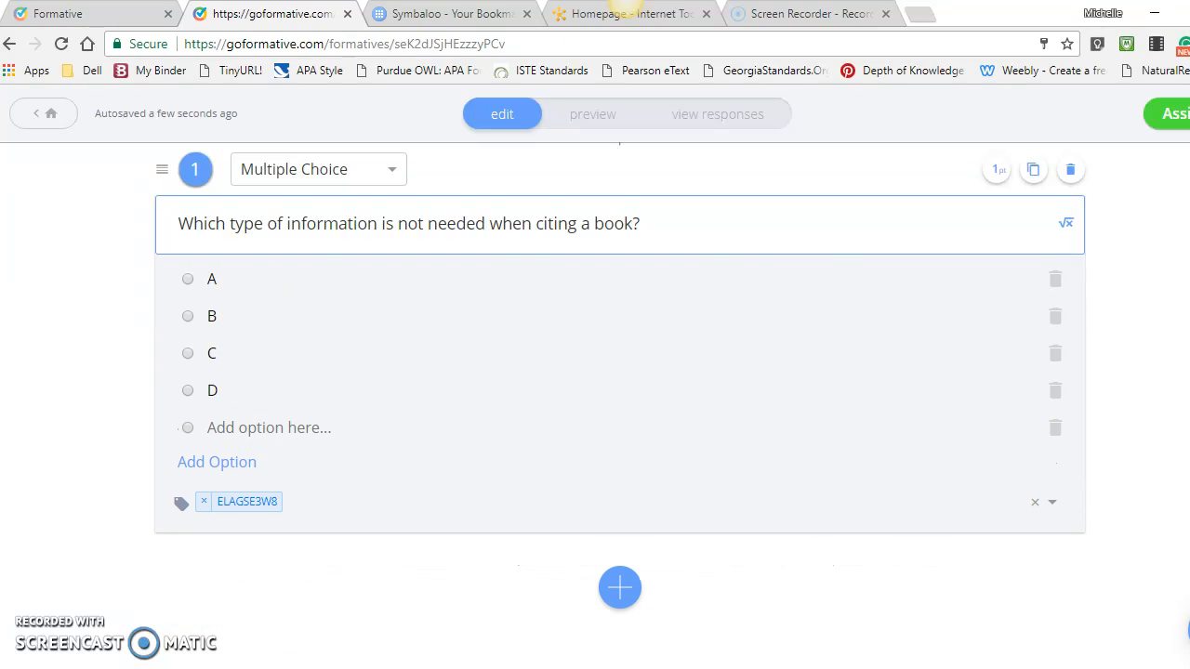
# Step: Add an image content item below question 1 and upload the Learning About Cells title and copyright page picture
pyautogui.scroll(-2, 620, 372)
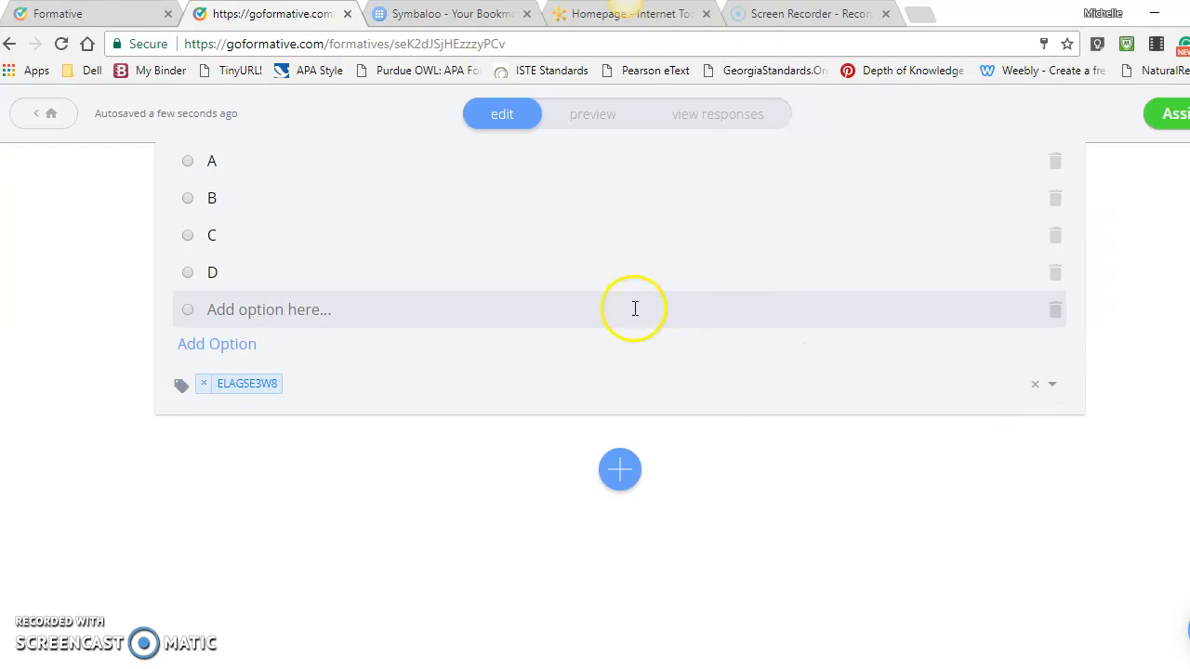
pyautogui.click(620, 471)
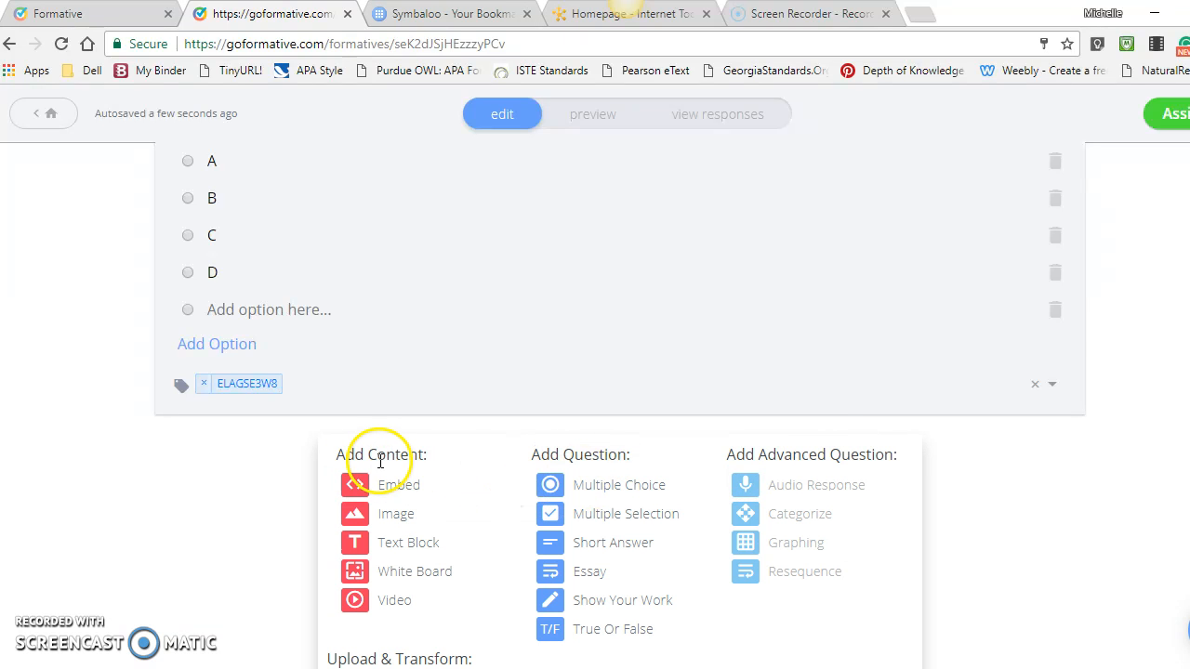
pyautogui.click(401, 517)
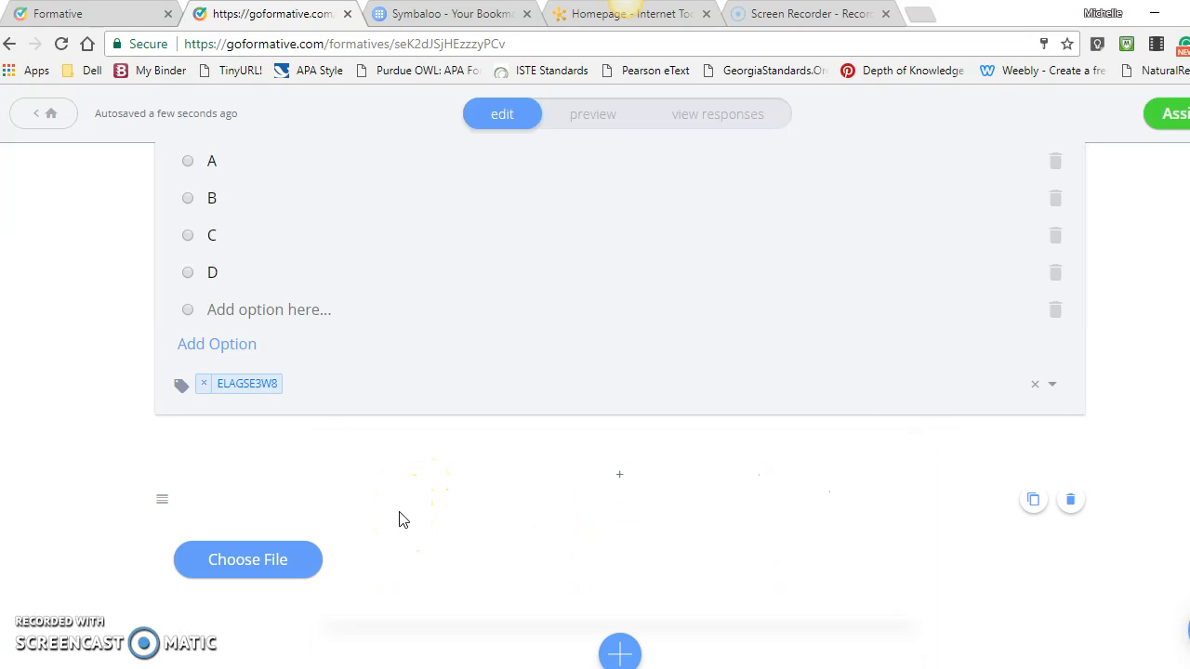
pyautogui.click(270, 562)
pyautogui.click(1050, 497)
pyautogui.click(947, 642)
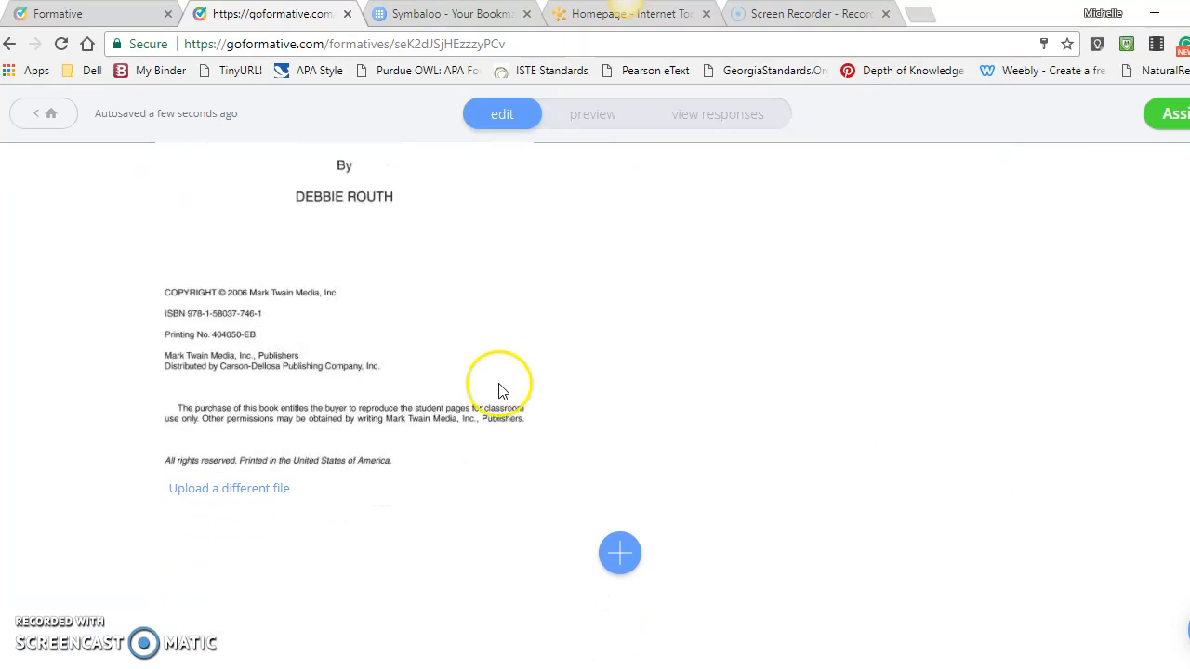
# Step: Add a blank Short Answer question below the uploaded book page image
pyautogui.click(621, 553)
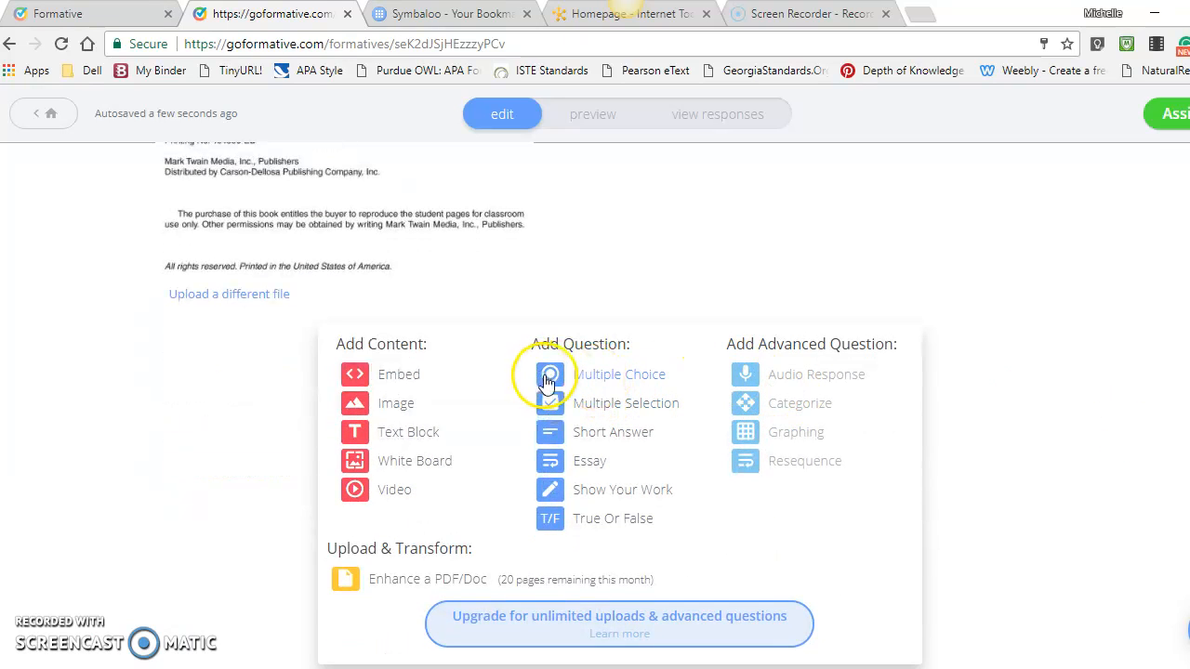
pyautogui.click(551, 434)
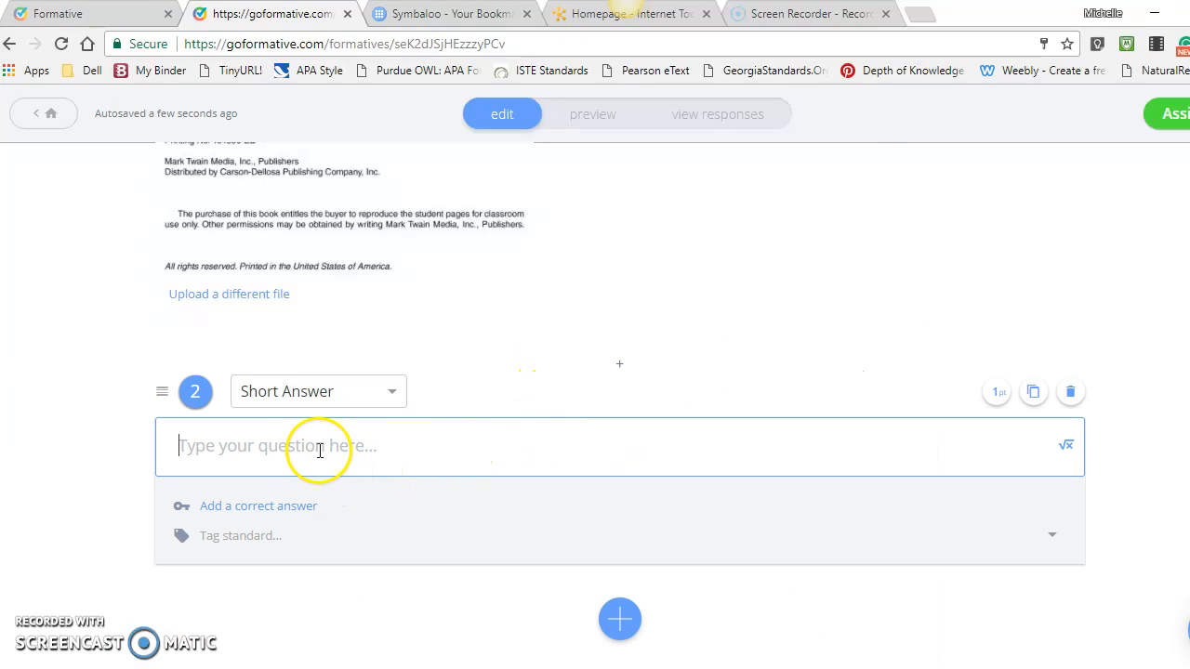
pyautogui.write('http://youtu.be/qE19h39HqPI?hd=1')
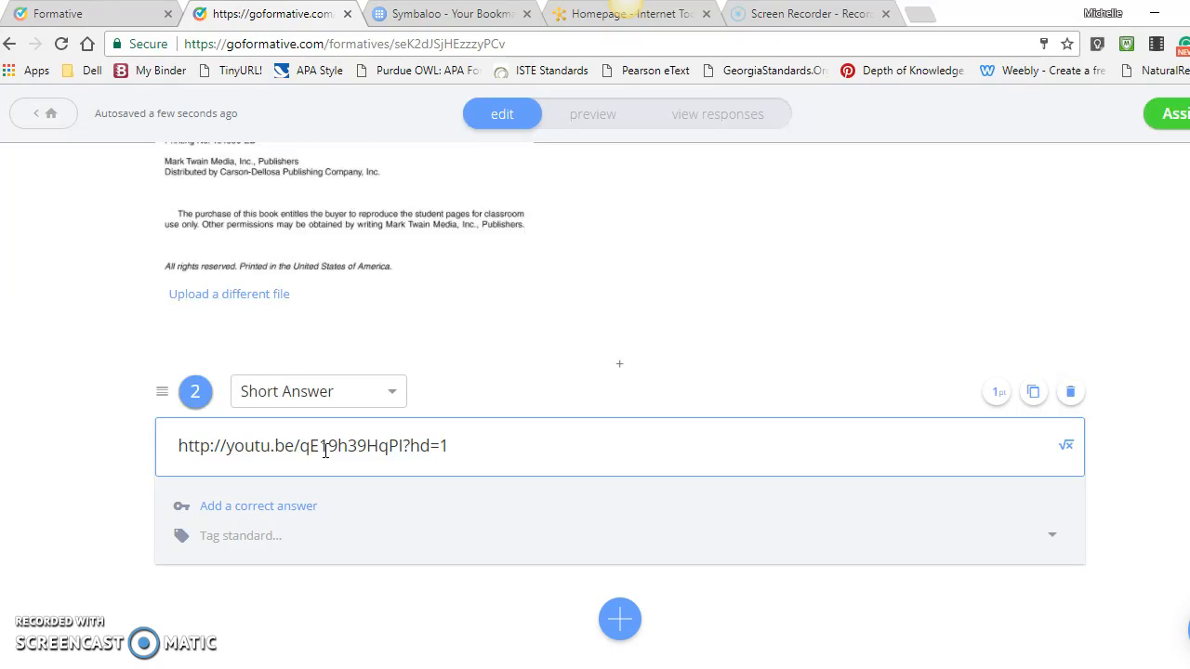
pyautogui.hotkey('ctrl', 'z')
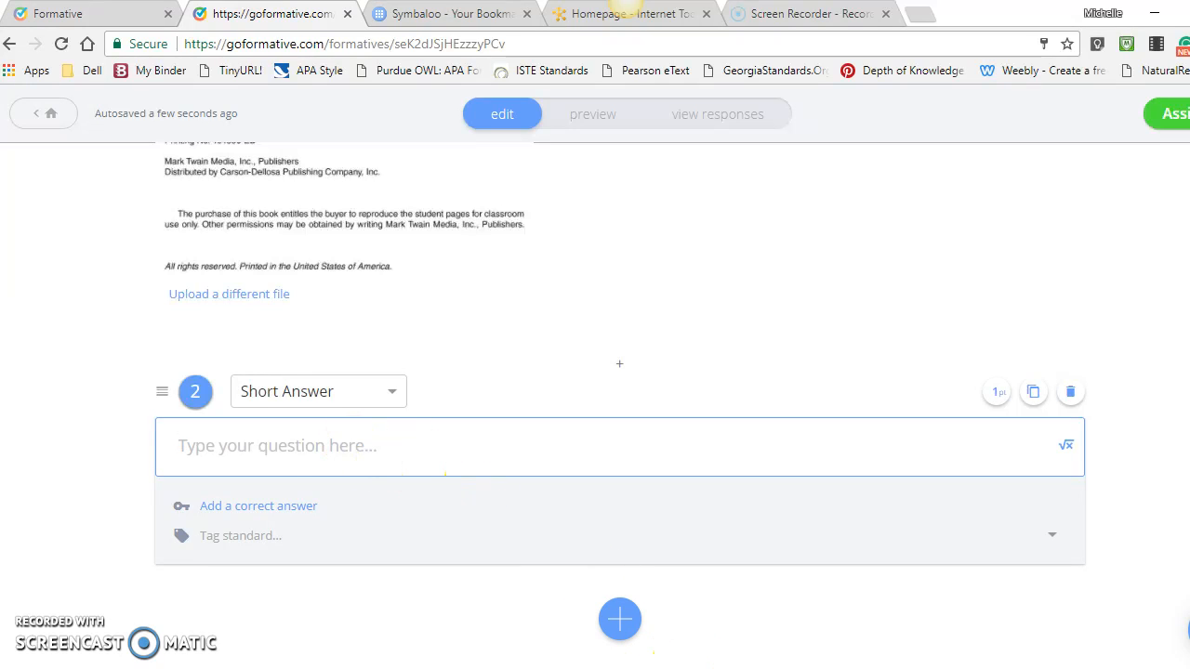
# Step: Copy the question on listing an author's name in an encyclopedia citation from the Word document into question 2 in Formative
pyautogui.moveTo(836, 665)
pyautogui.click(898, 629)
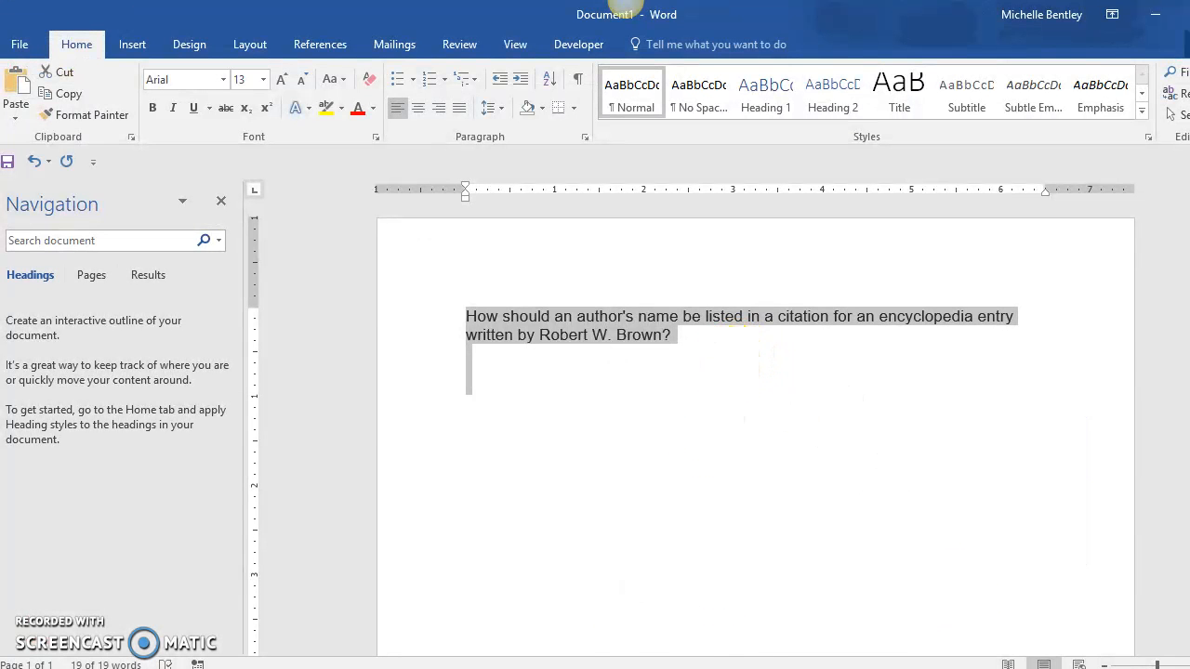
pyautogui.moveTo(567, 666)
pyautogui.click(507, 631)
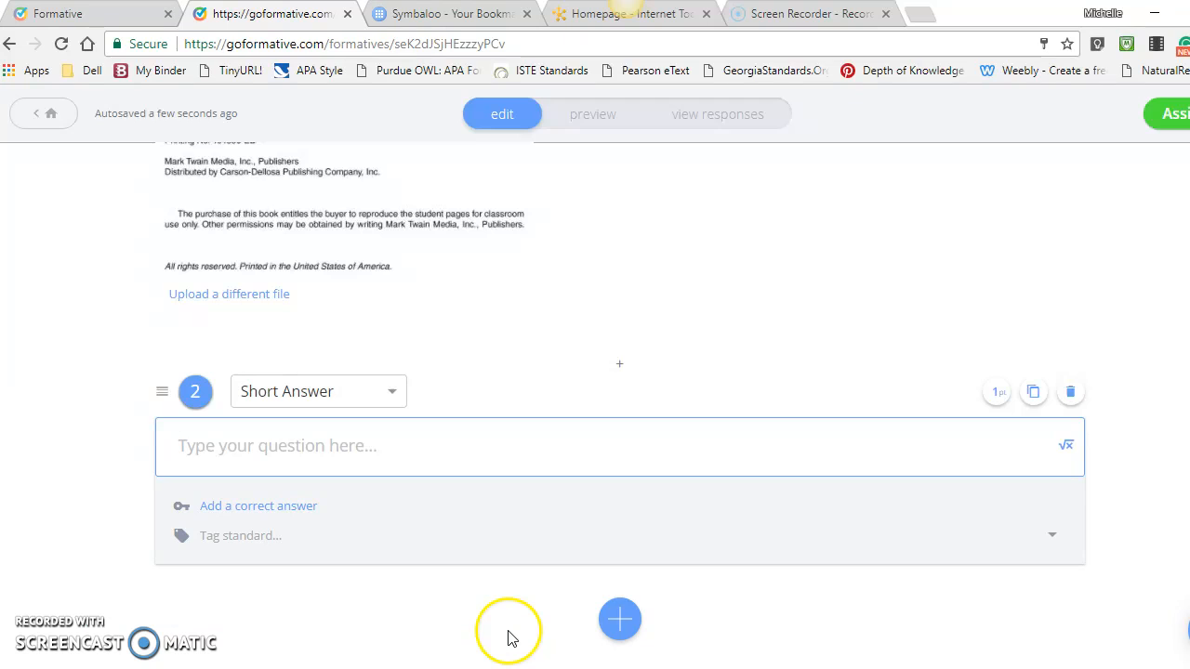
pyautogui.click(334, 446)
pyautogui.write("How should an author's name be listed in a citation for an encyclopedia entry written by Robert W. Brown?")
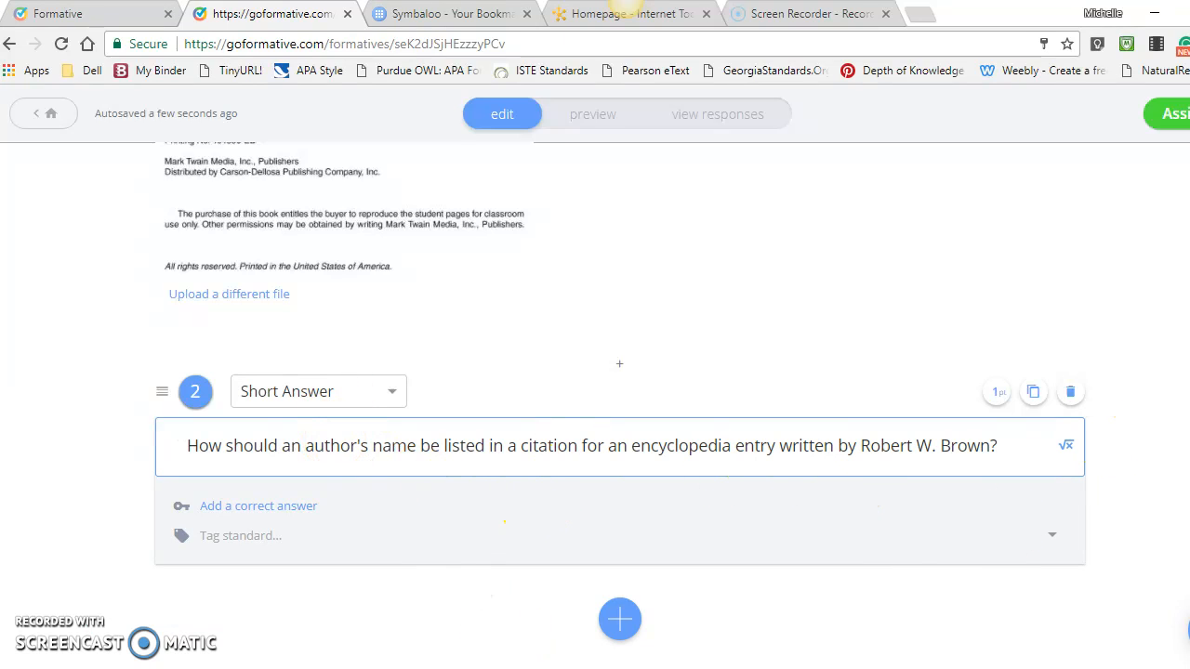
# Step: Preview the Citing Sources formative and examine both questions and the book page image as students see them
pyautogui.scroll(5, 620, 405)
pyautogui.scroll(-7, 620, 405)
pyautogui.scroll(10, 621, 406)
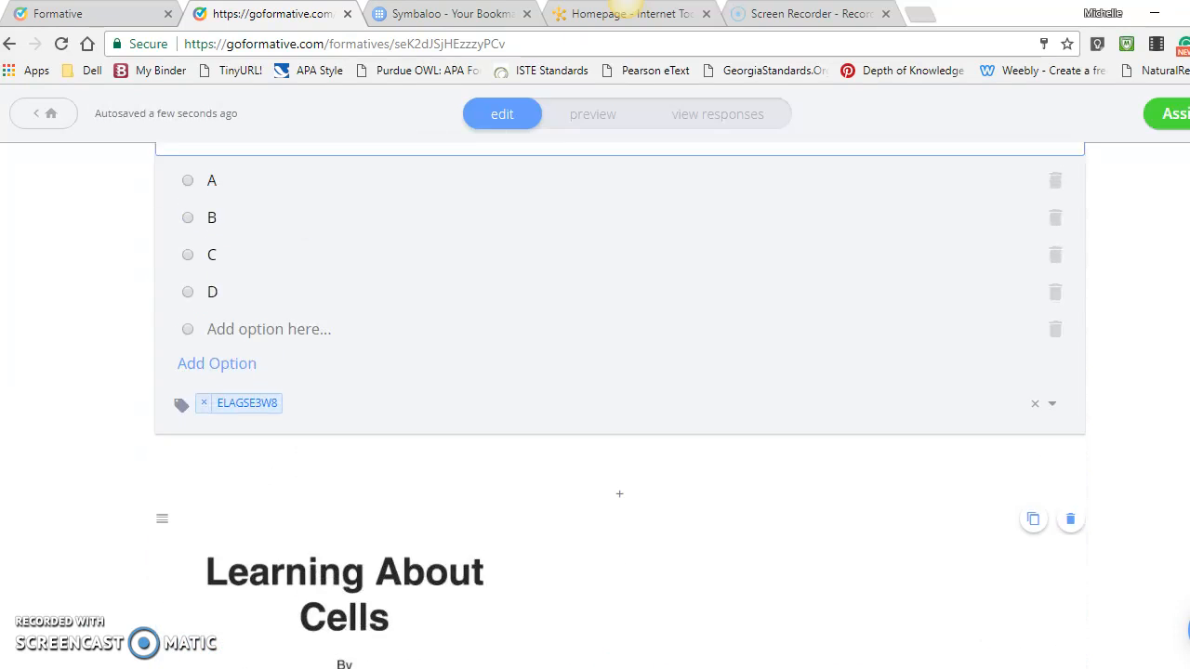
pyautogui.scroll(3, 1188, 186)
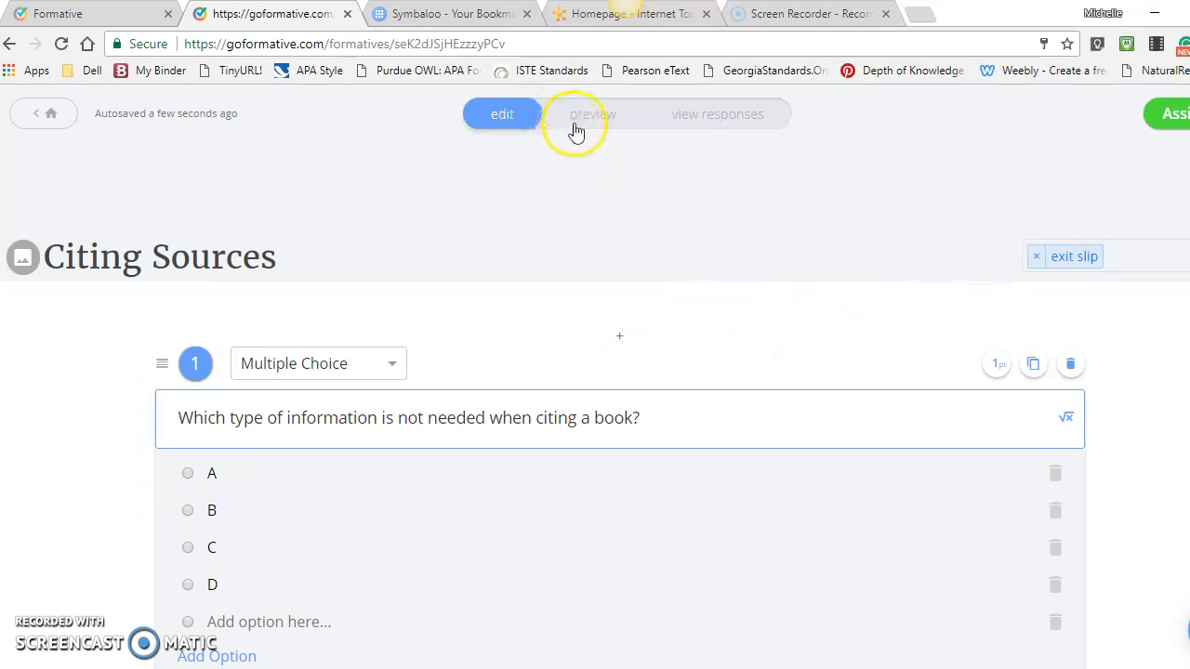
pyautogui.click(584, 119)
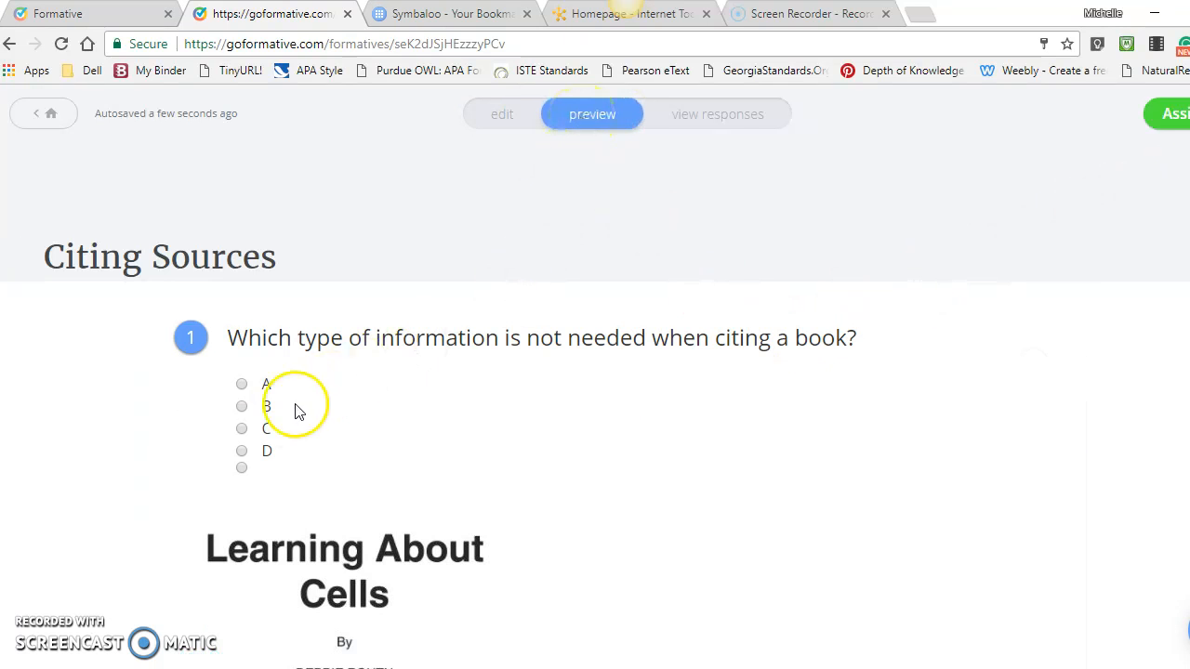
pyautogui.scroll(-5, 963, 415)
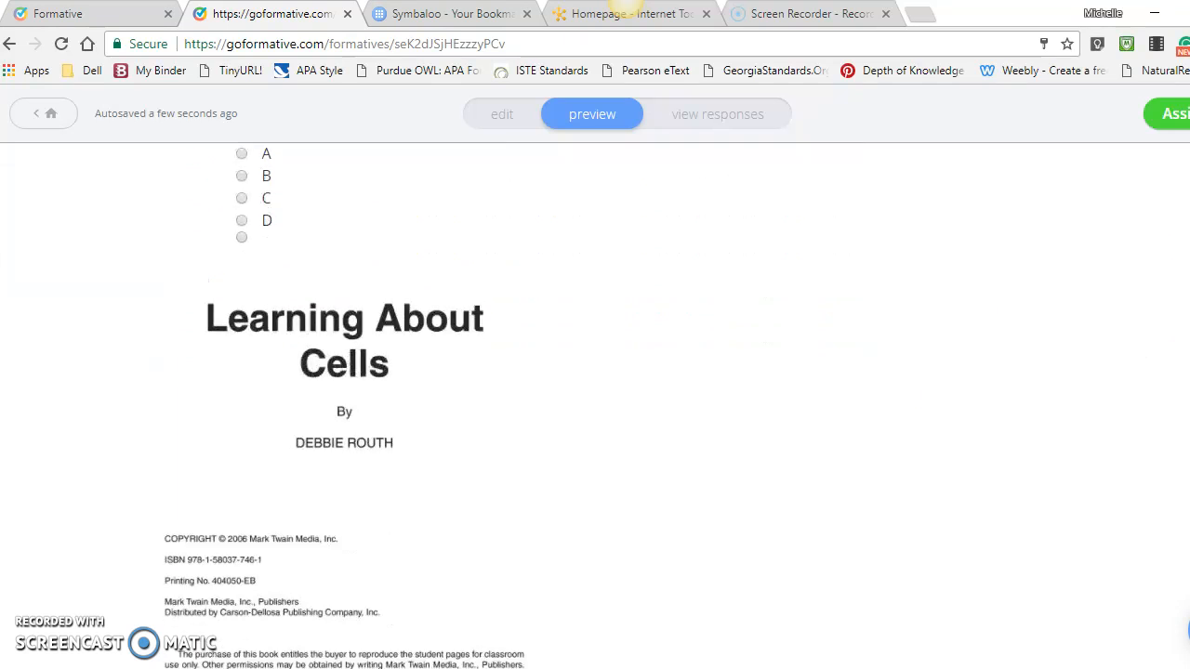
pyautogui.scroll(5, 595, 400)
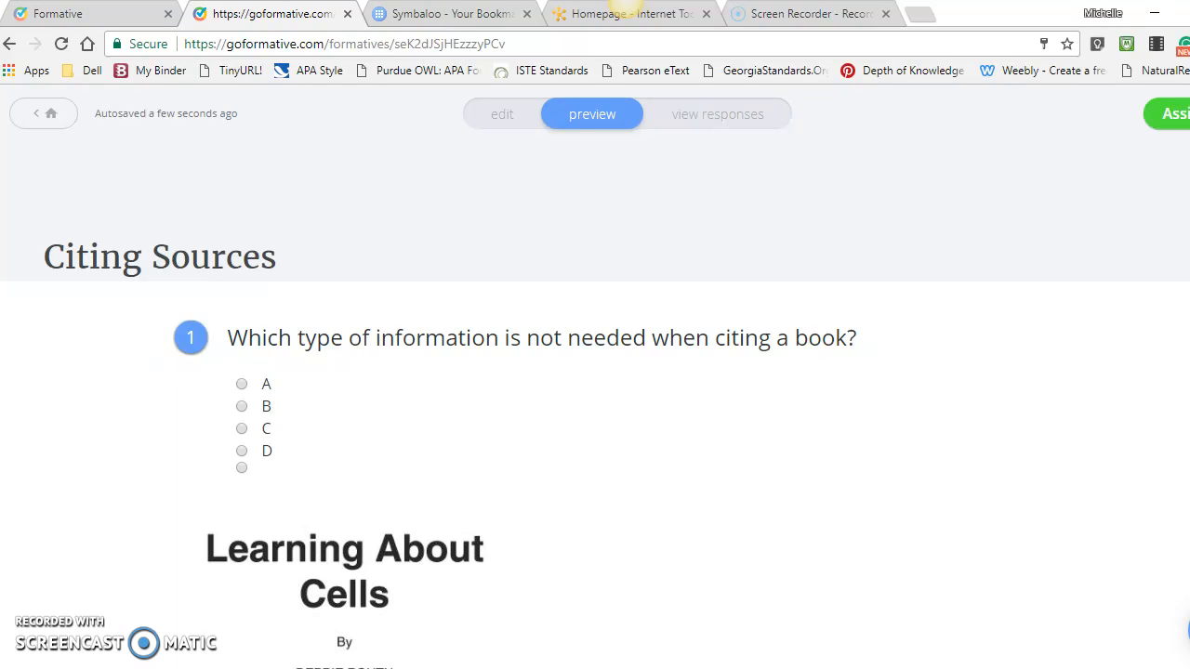
pyautogui.scroll(-5, 595, 406)
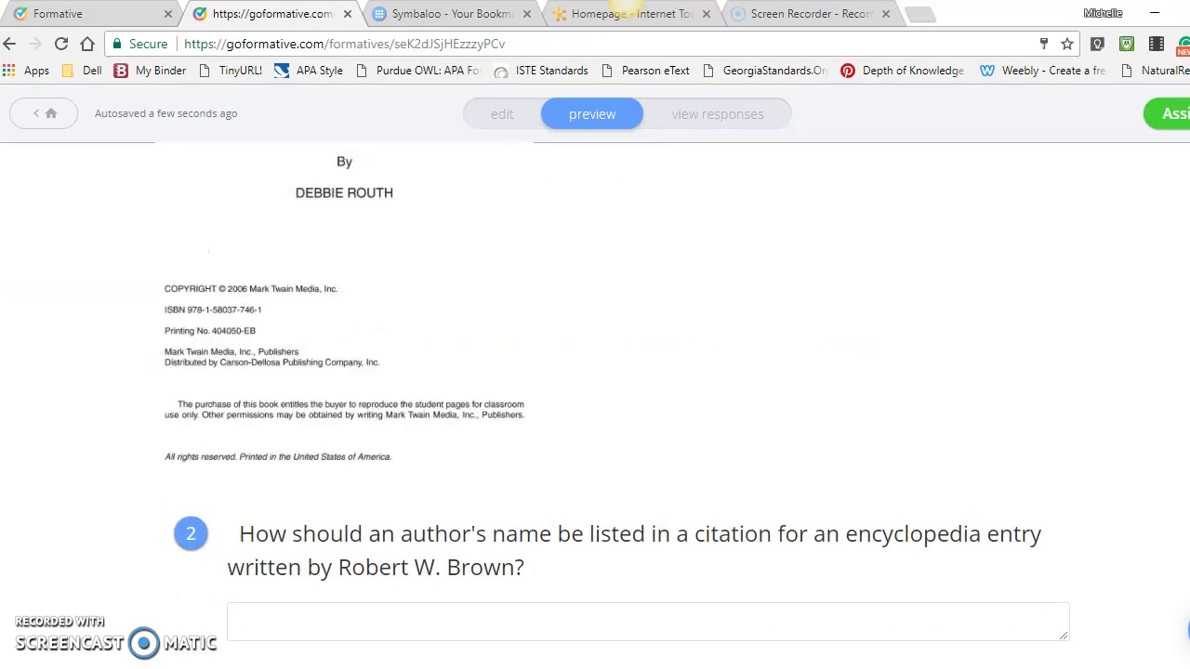
pyautogui.scroll(5, 595, 406)
# Step: Return to the formatives list and move the Citing Sources formative into the Exit Slips folder
pyautogui.click(42, 115)
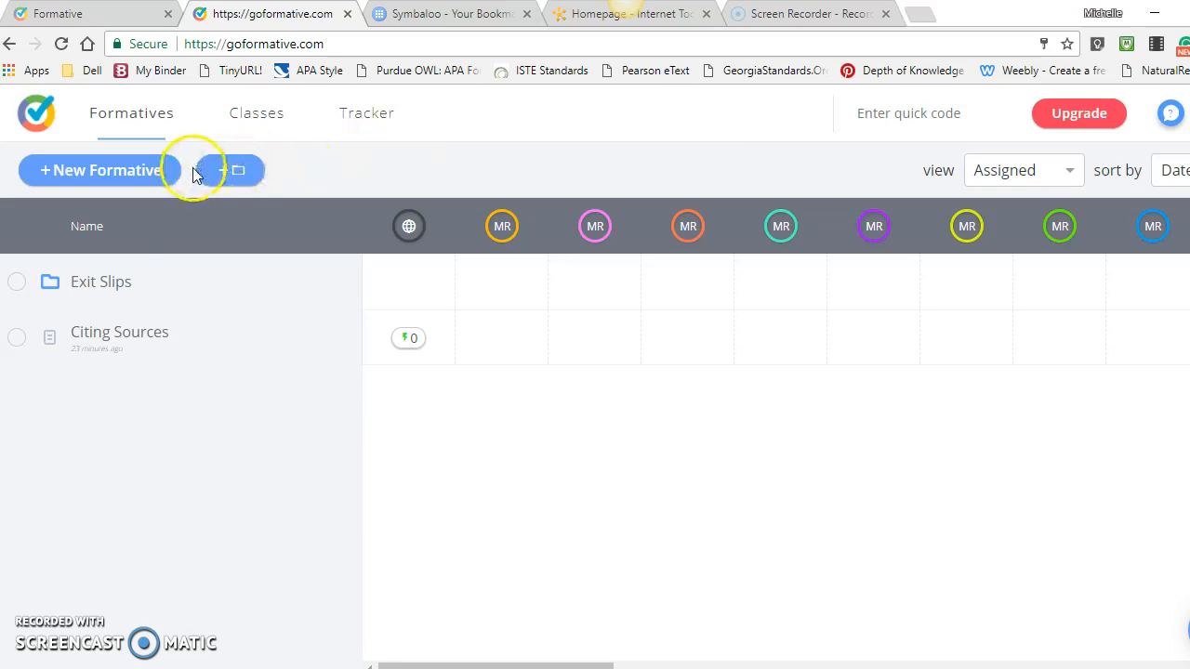
pyautogui.click(17, 340)
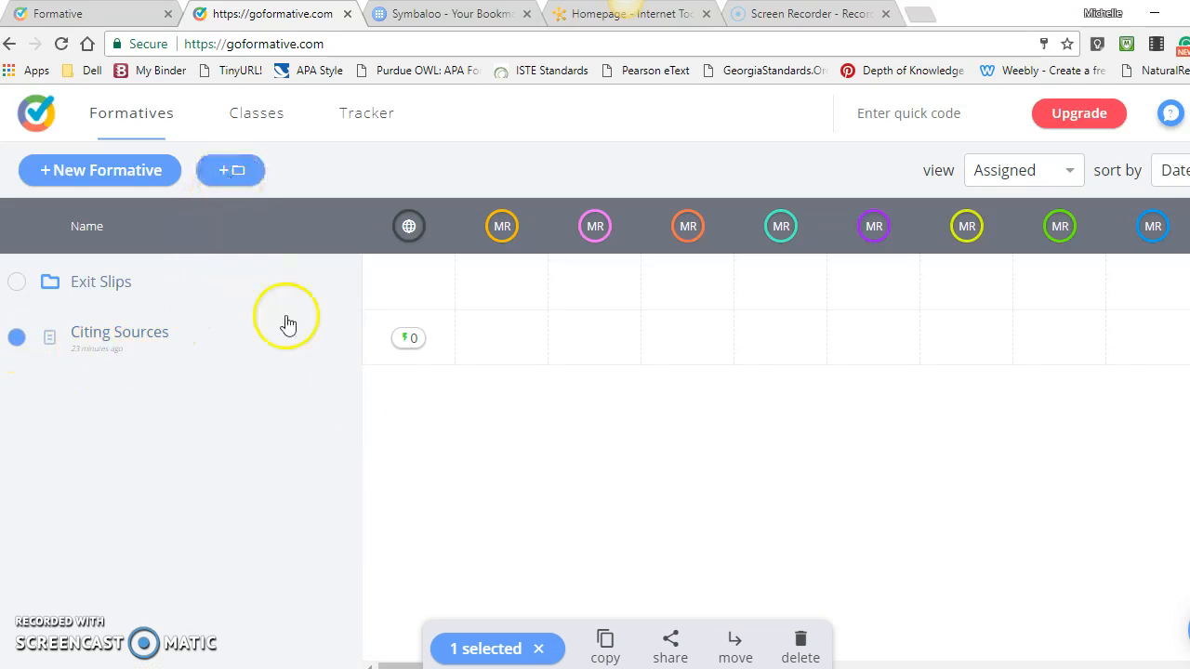
pyautogui.click(736, 647)
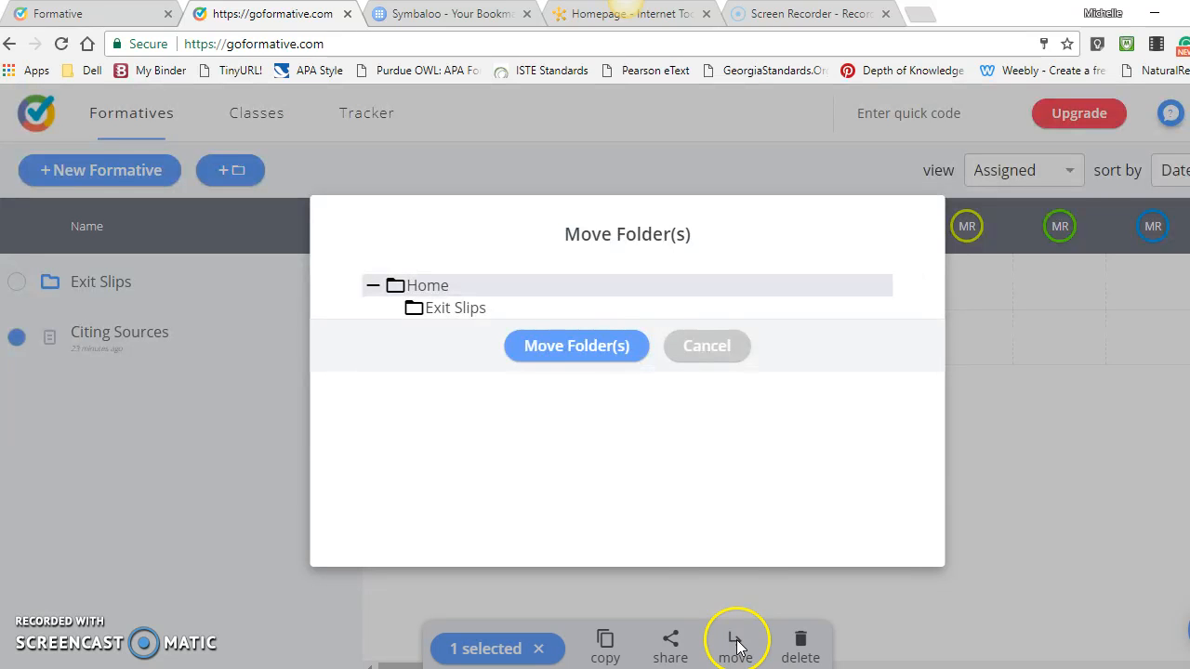
pyautogui.click(444, 310)
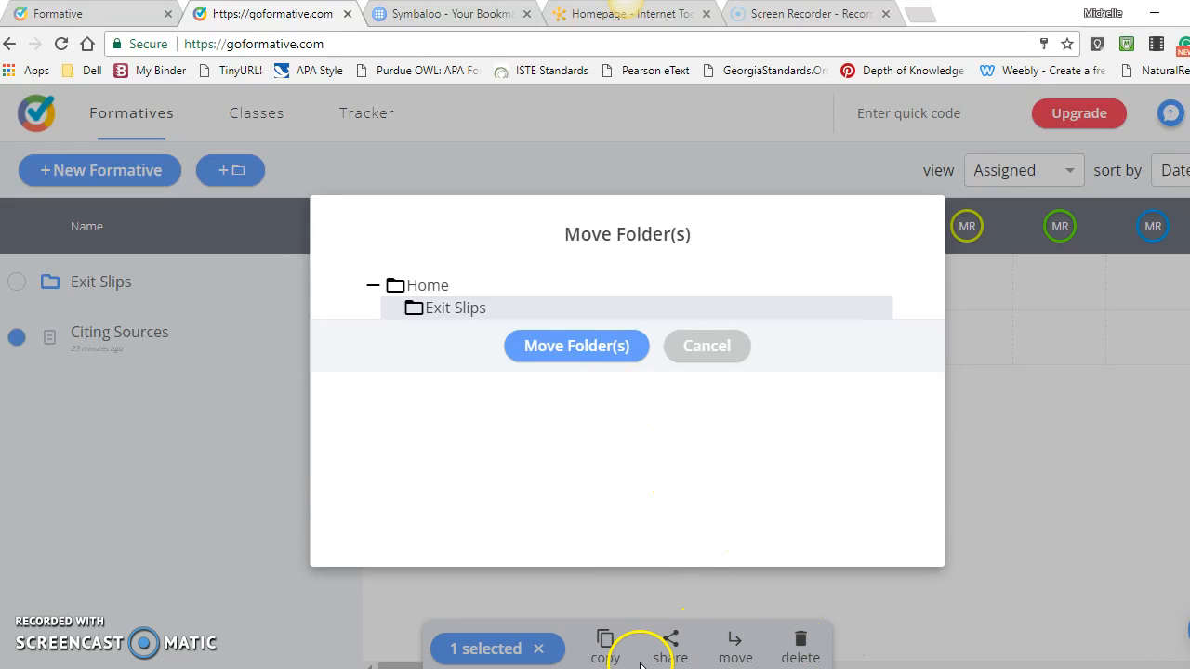
pyautogui.click(565, 345)
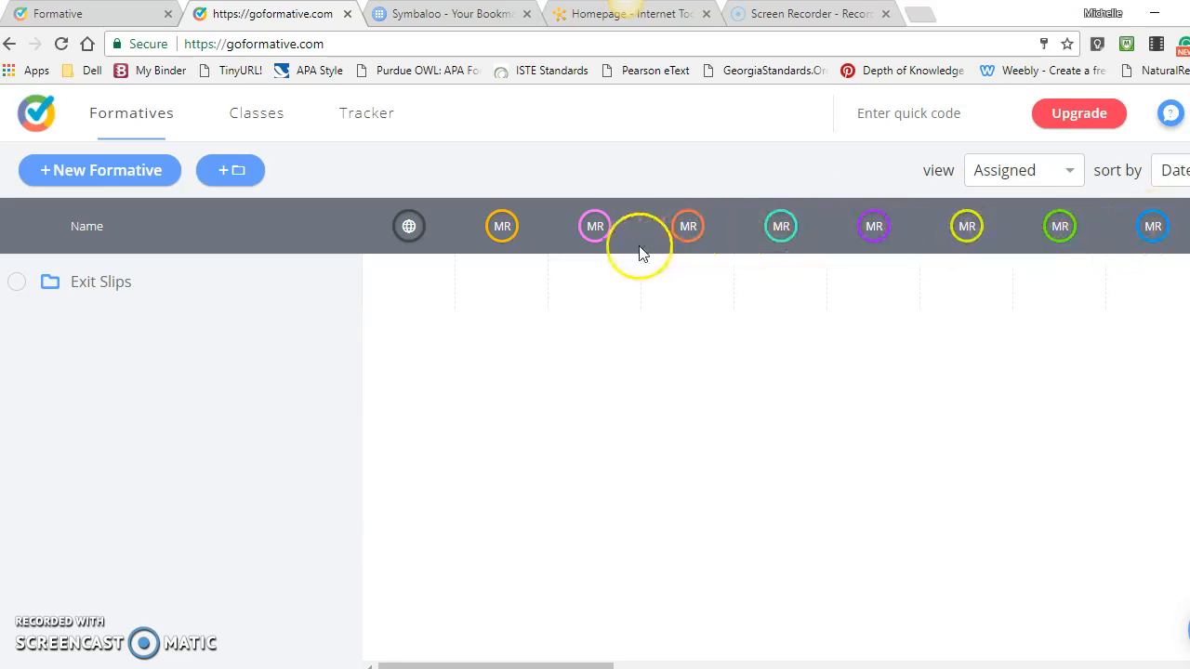
# Step: Create a class named A Sample with the abbreviation AS and the orange class color
pyautogui.click(267, 125)
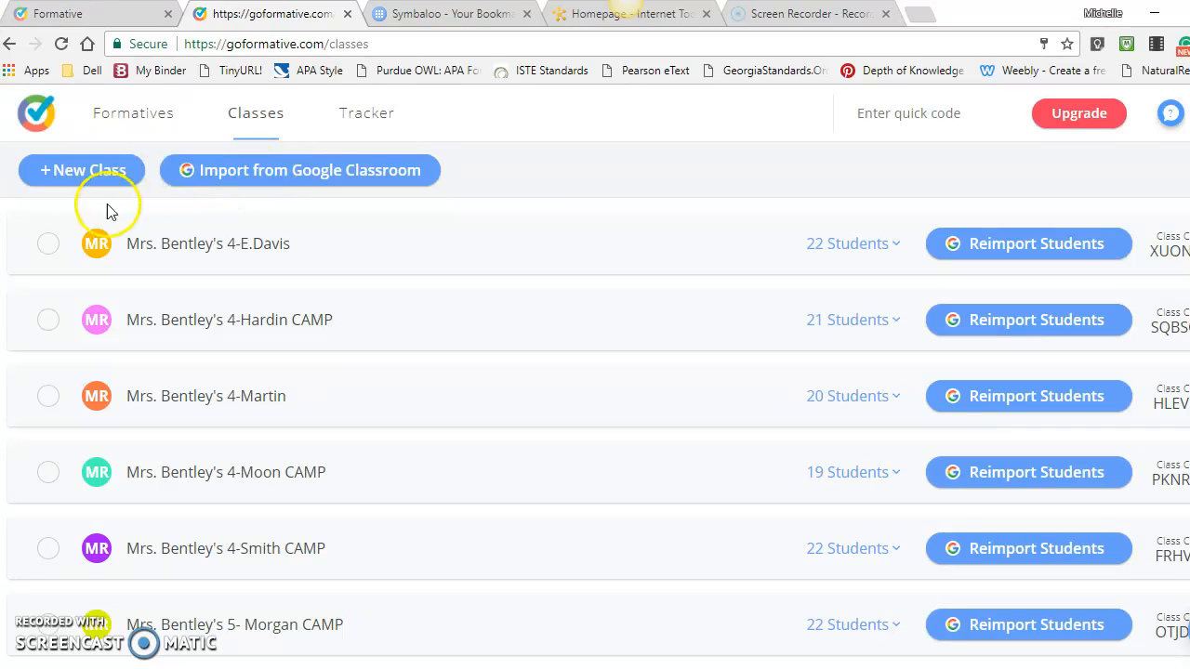
pyautogui.click(80, 174)
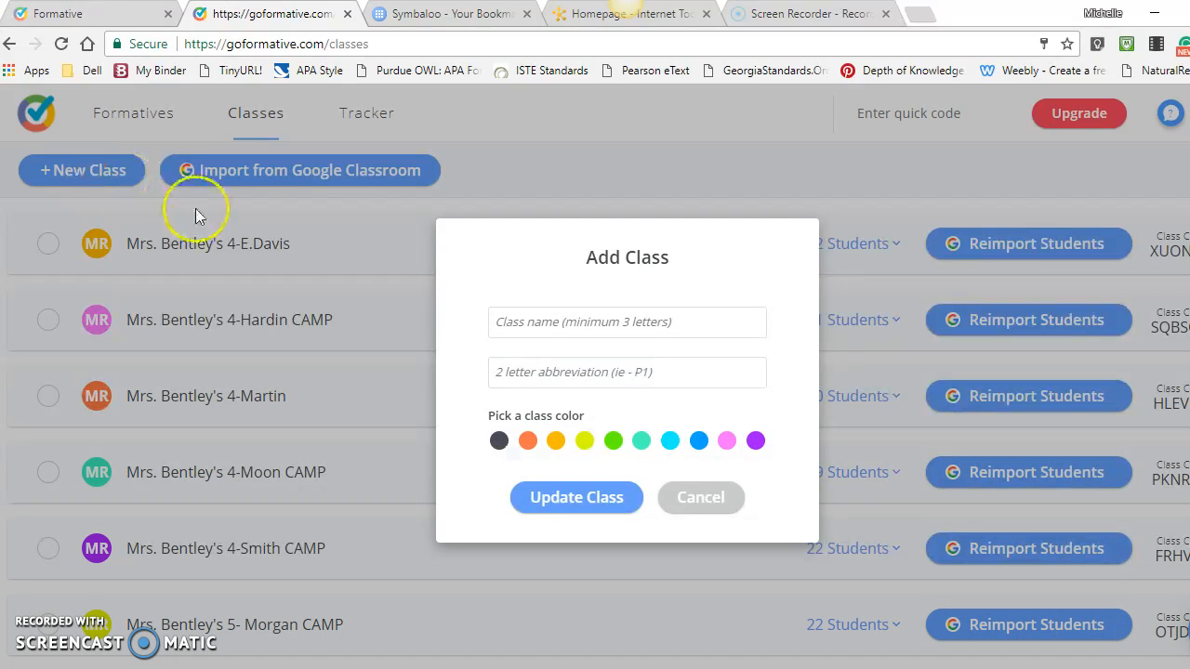
pyautogui.click(548, 321)
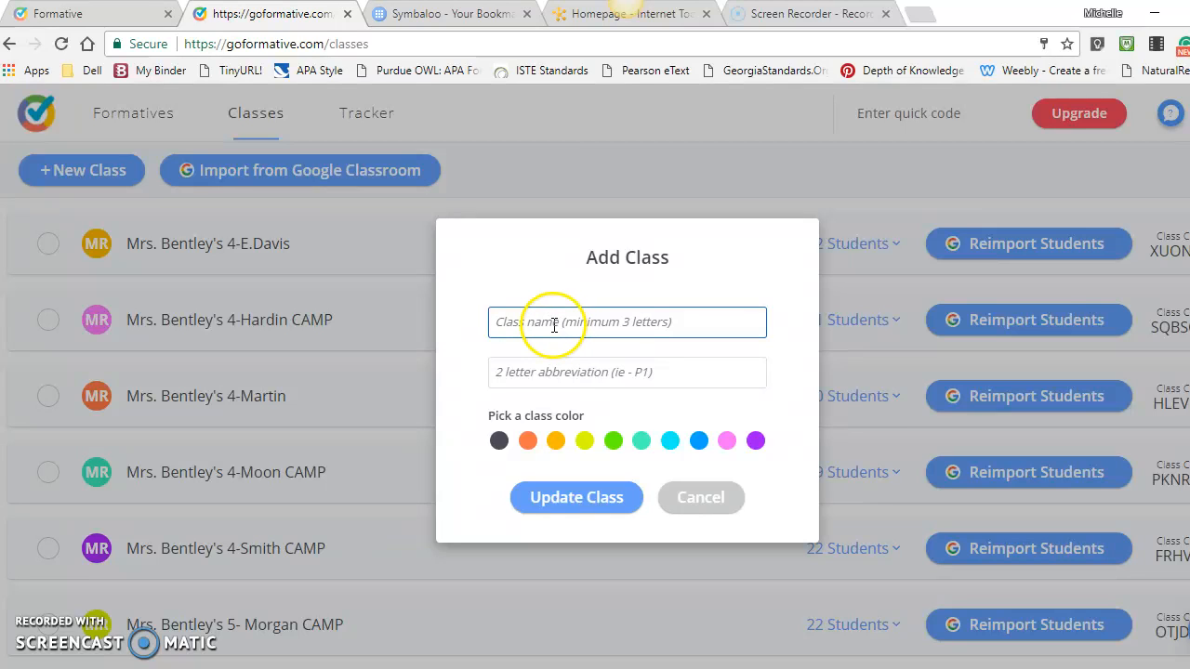
pyautogui.write('A Sample')
pyautogui.press('Tab')
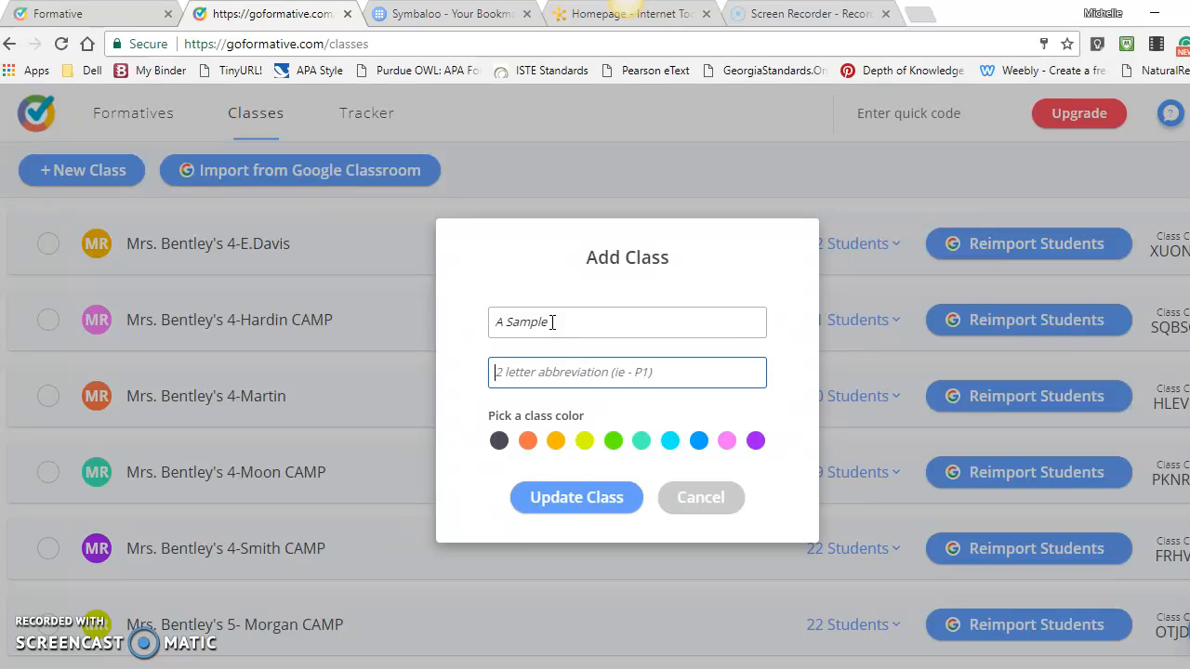
pyautogui.click(531, 448)
pyautogui.click(529, 444)
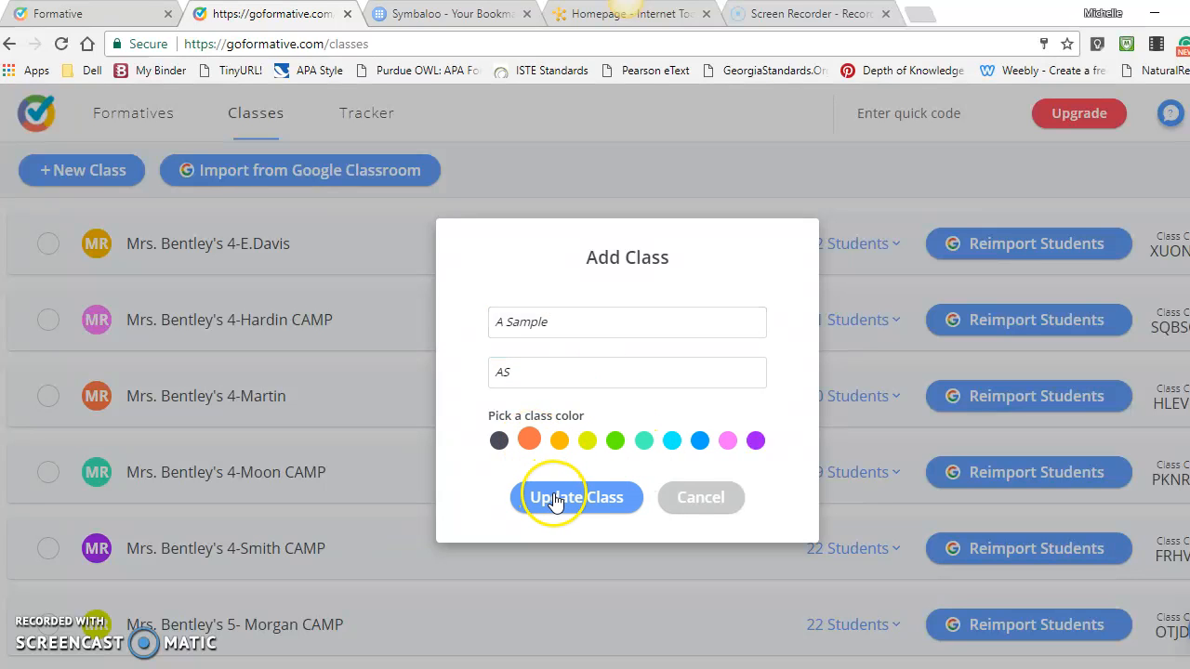
pyautogui.click(556, 500)
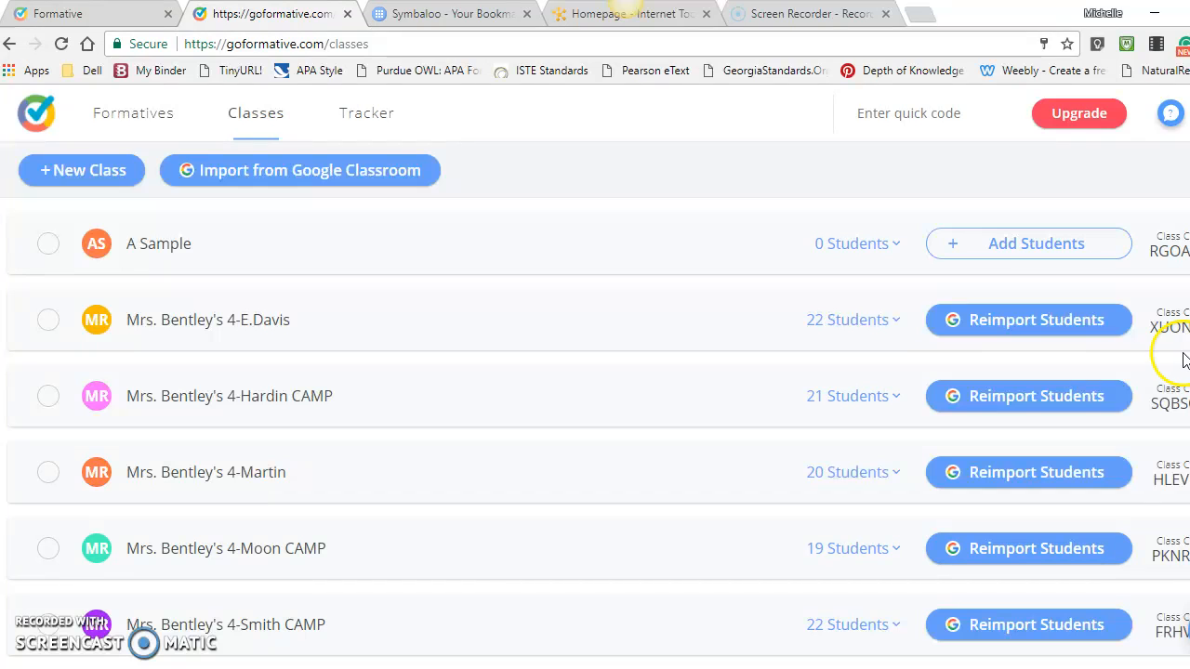
# Step: Examine the form for adding students to A Sample with teacher-created accounts, including its name, username and password fields, and cancel it
pyautogui.click(1003, 255)
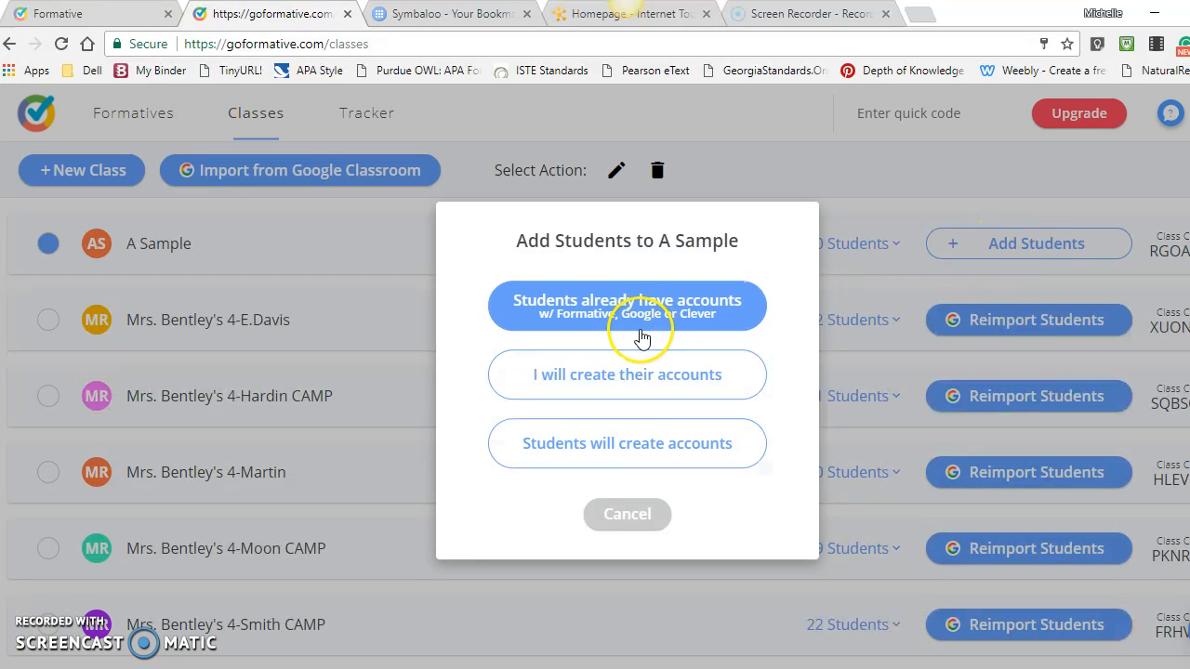
pyautogui.click(648, 386)
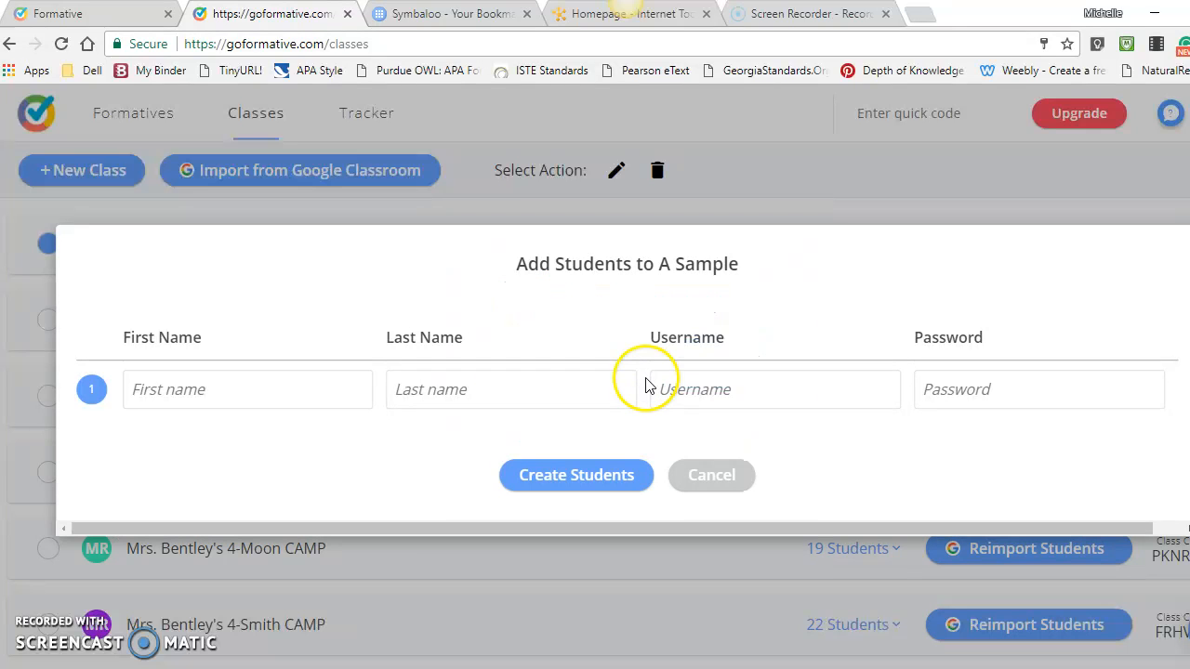
pyautogui.click(196, 402)
pyautogui.click(773, 381)
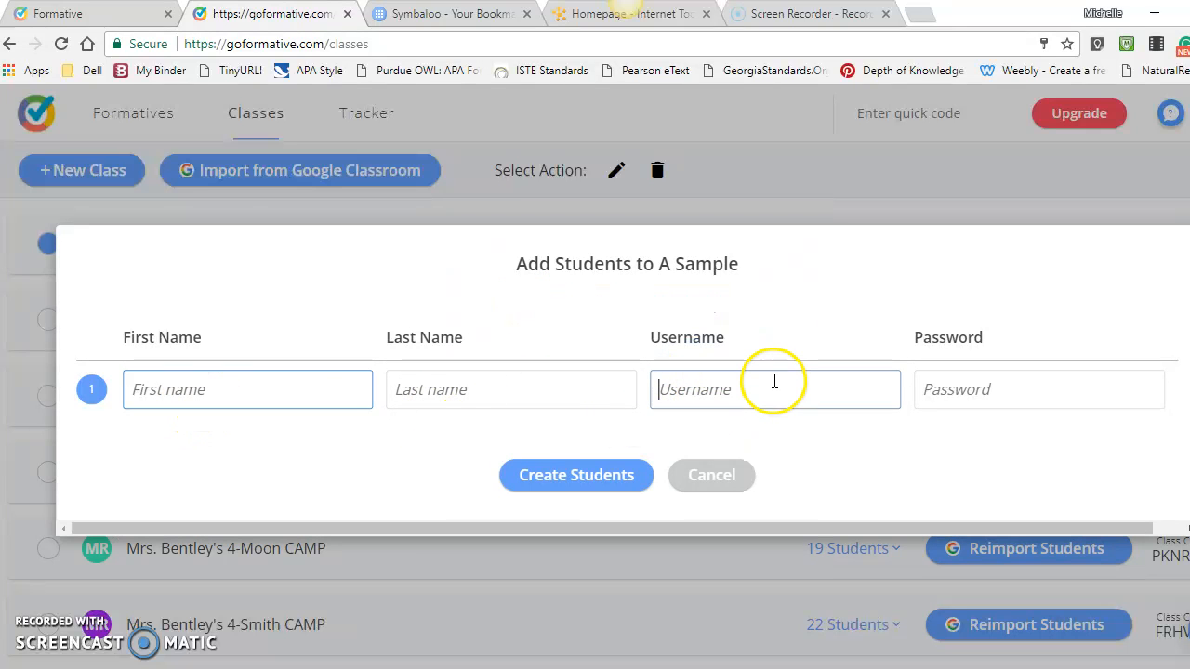
pyautogui.click(957, 396)
pyautogui.click(712, 476)
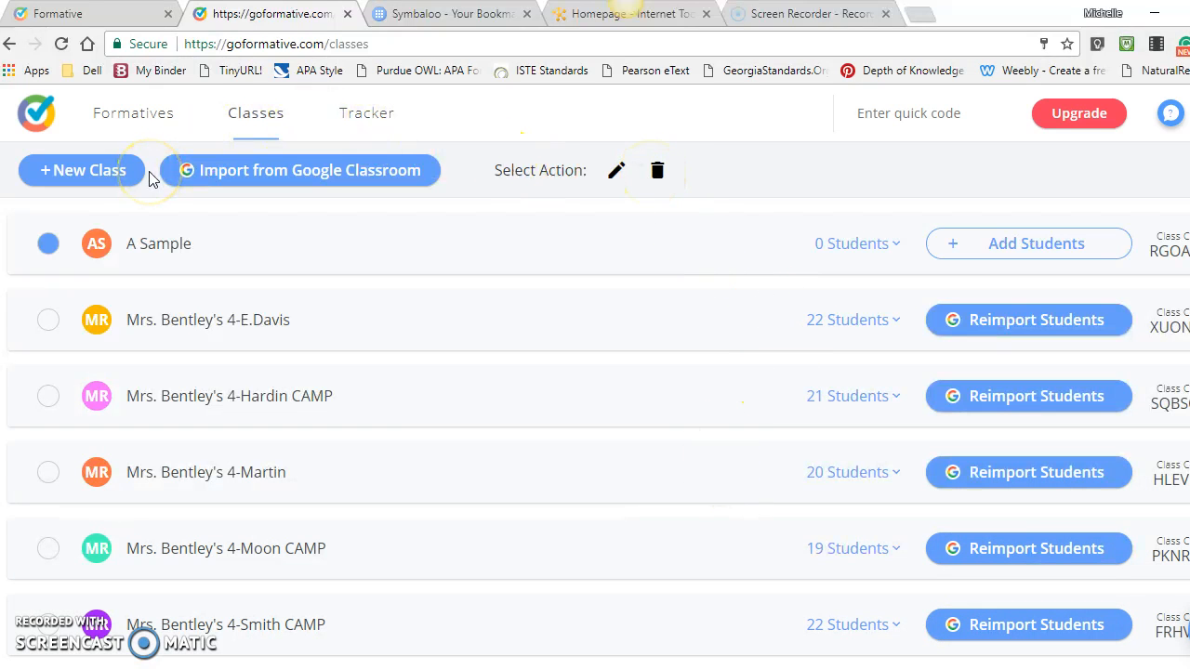
# Step: Show the A Sample joining directions for students who create their own accounts, highlighting the sign-up address and class code, and close them
pyautogui.click(971, 249)
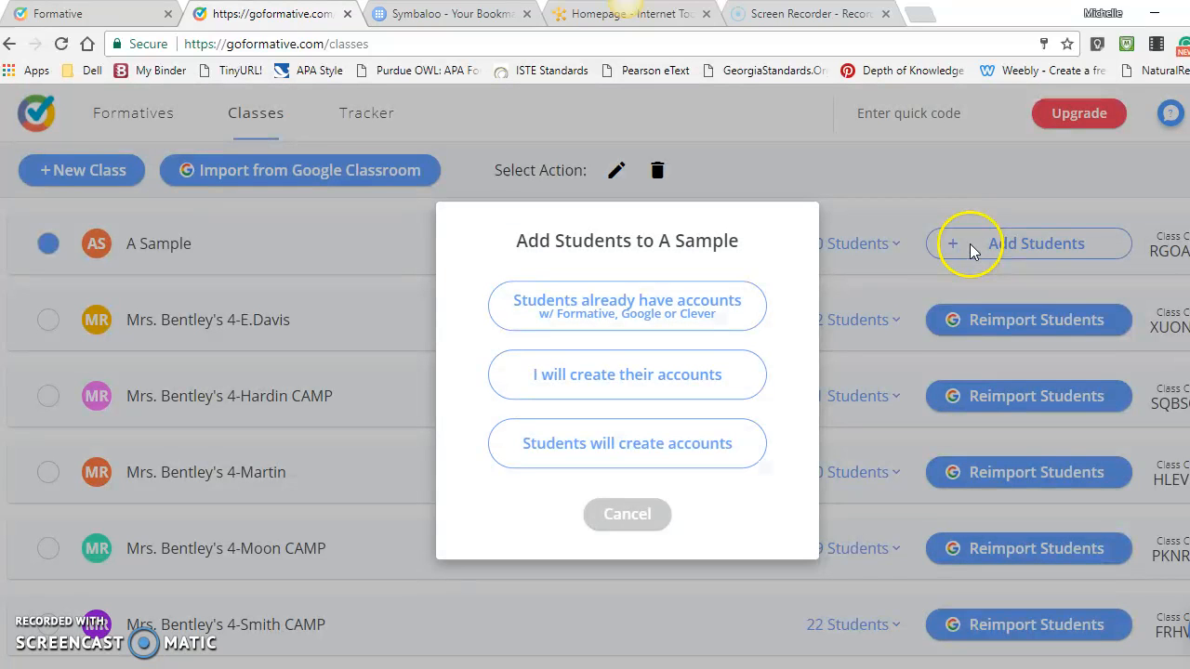
pyautogui.click(712, 450)
pyautogui.moveTo(739, 345); pyautogui.dragTo(695, 362)
pyautogui.click(688, 364)
pyautogui.tripleClick(550, 352)
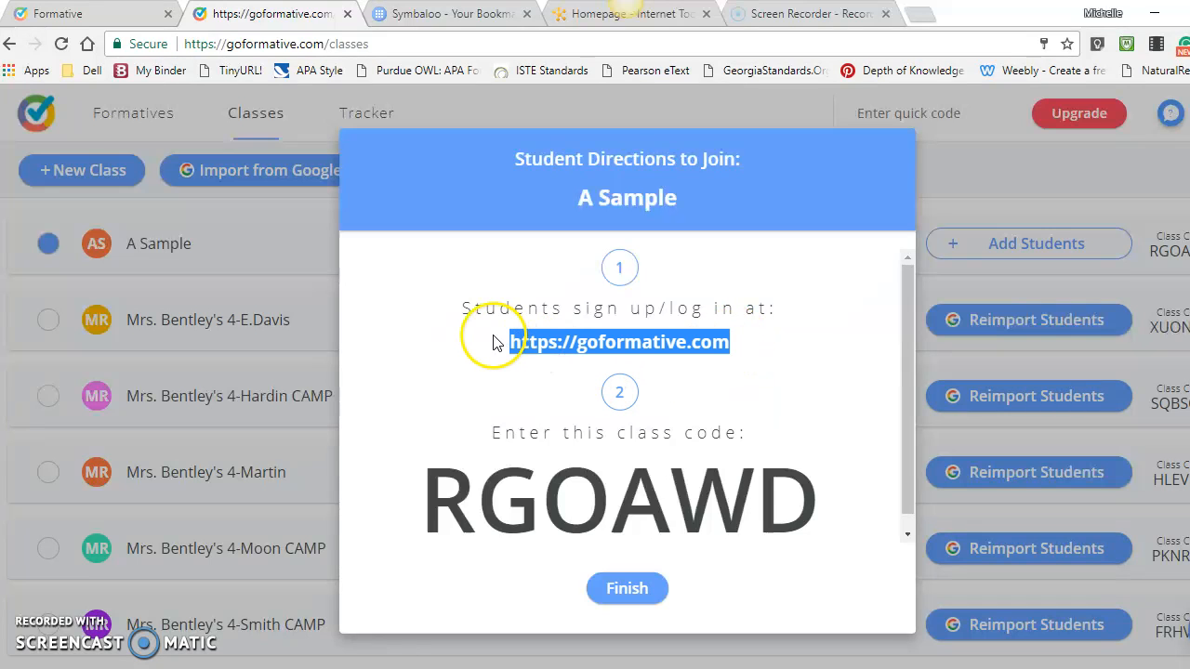
pyautogui.moveTo(423, 492); pyautogui.dragTo(846, 469)
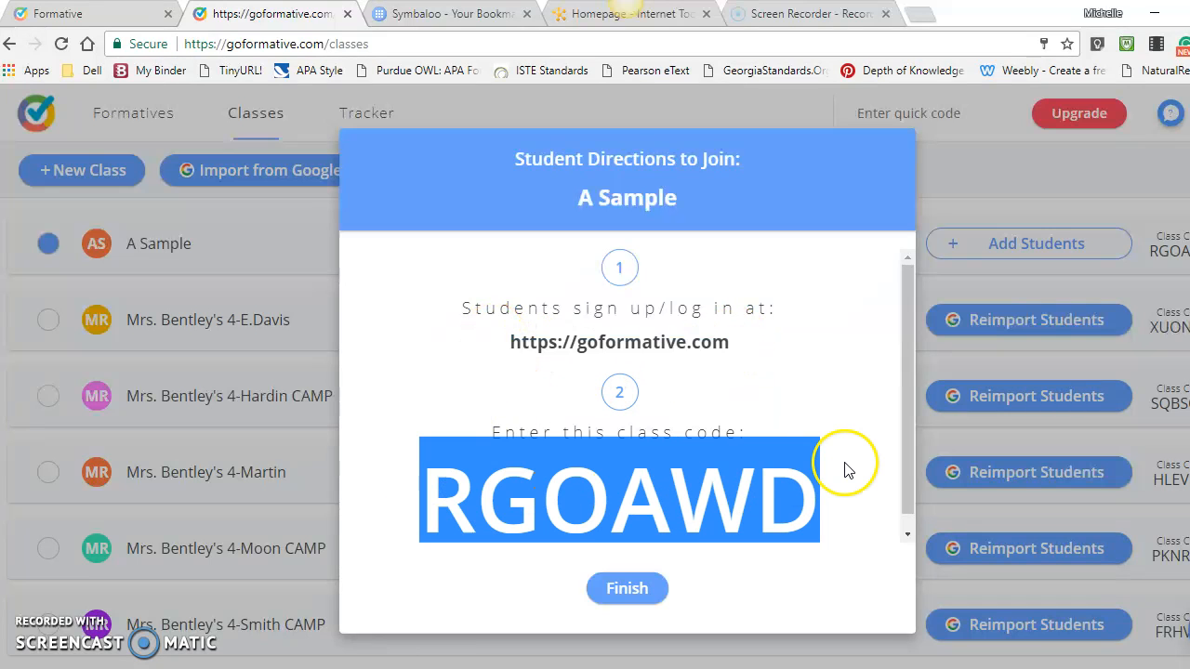
pyautogui.moveTo(903, 424); pyautogui.dragTo(924, 473)
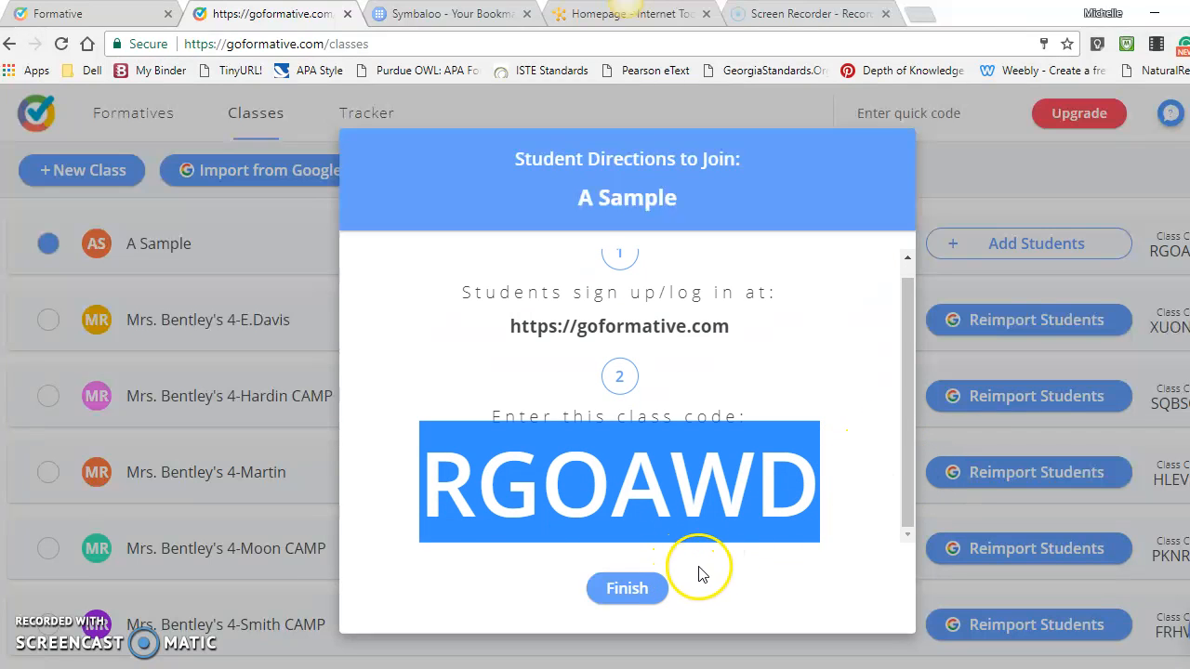
pyautogui.click(627, 590)
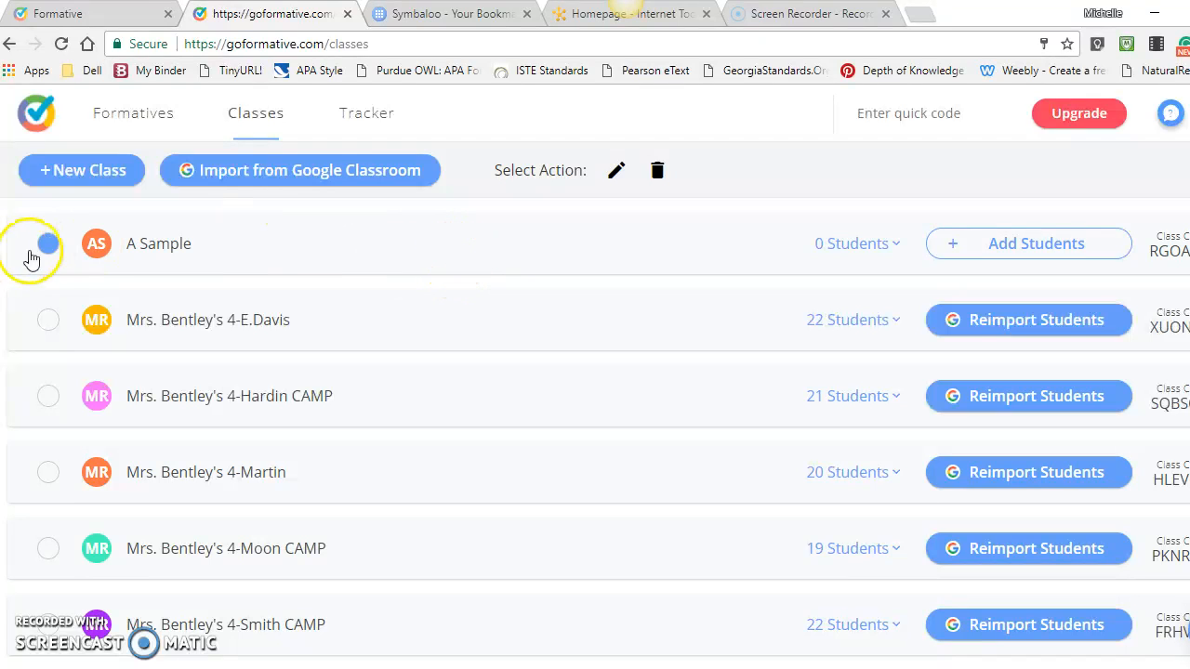
# Step: Select only the A Sample class and delete it from the class list
pyautogui.click(47, 323)
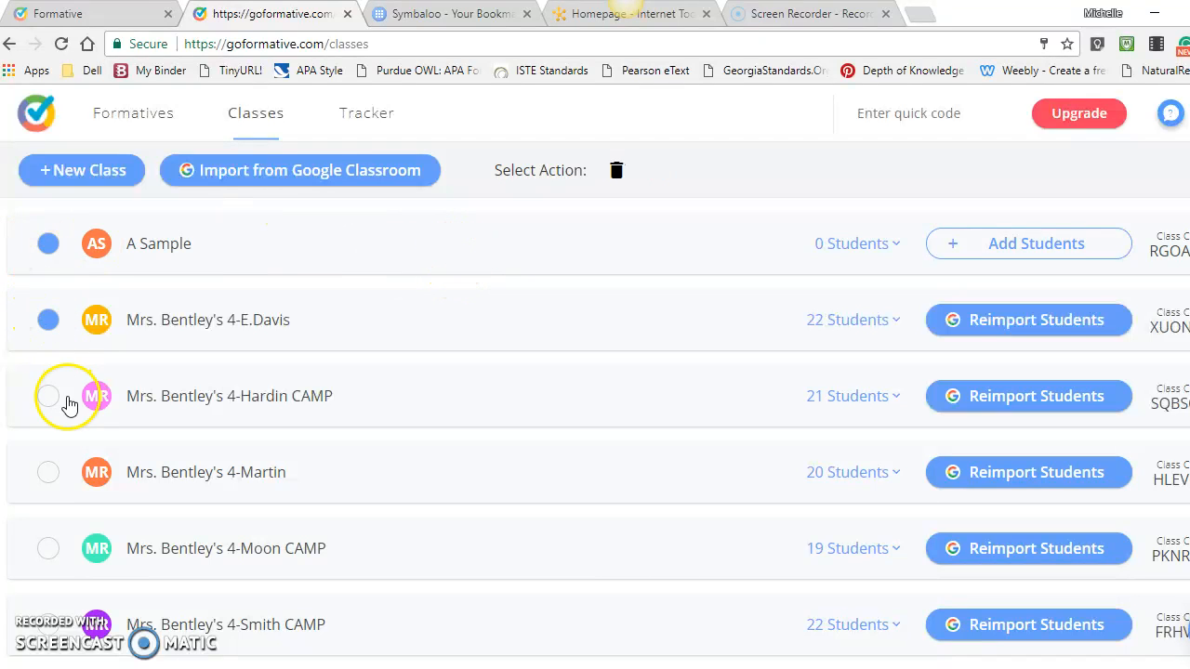
pyautogui.click(47, 243)
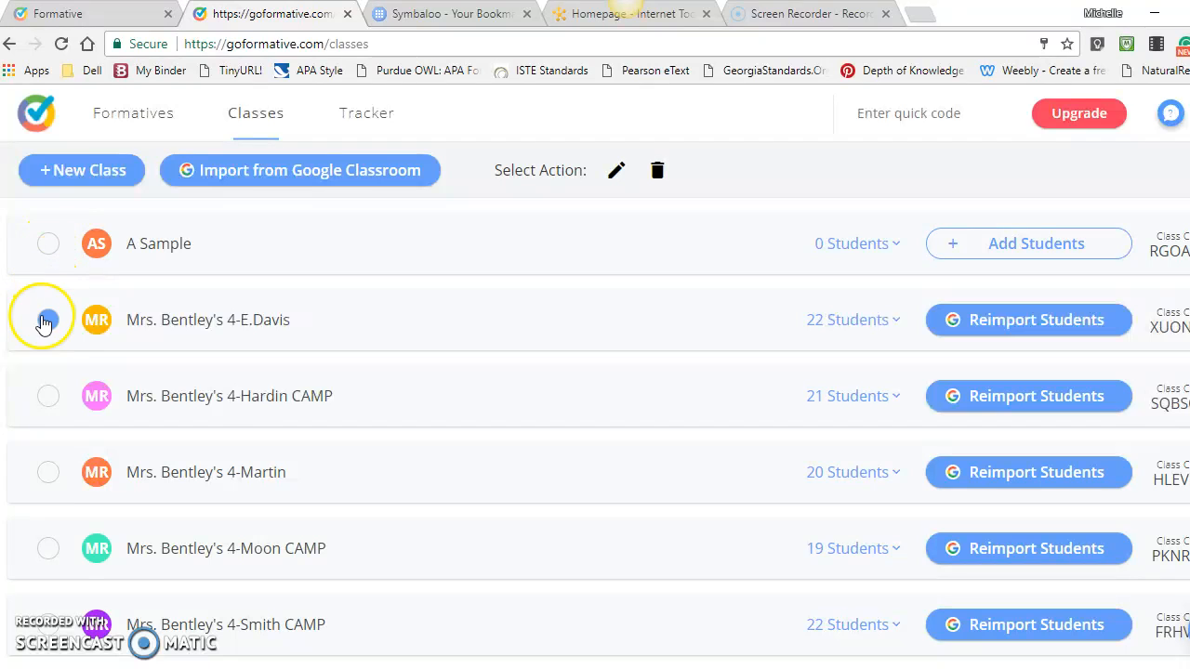
pyautogui.click(46, 320)
pyautogui.click(46, 248)
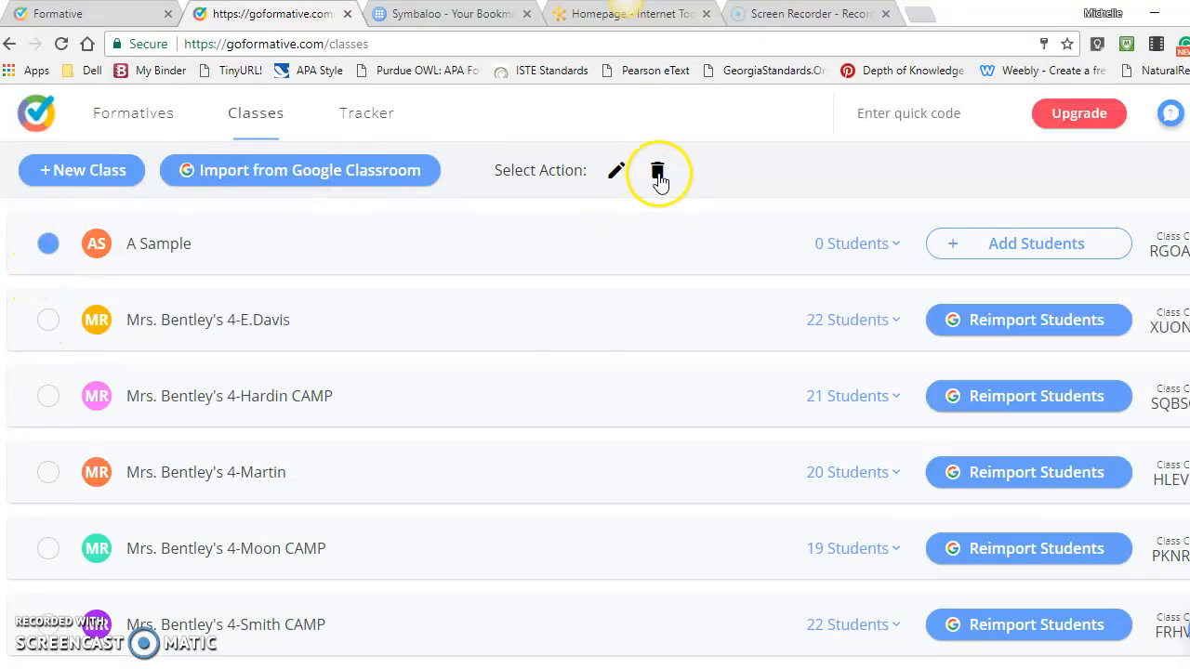
pyautogui.click(658, 176)
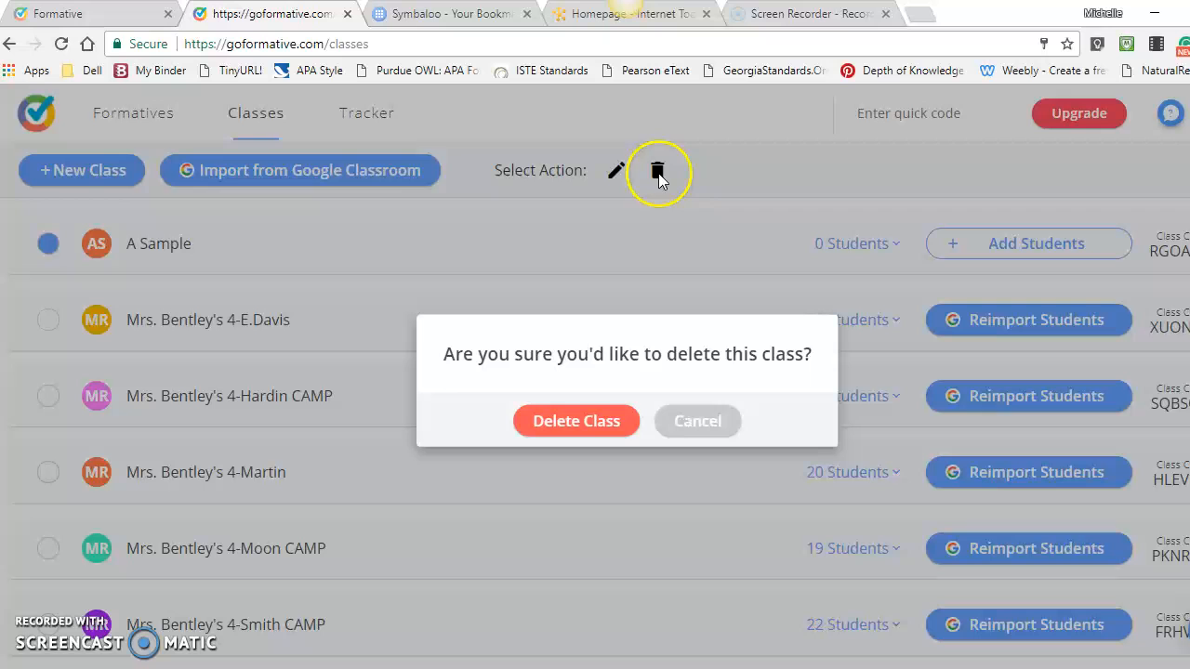
pyautogui.click(604, 421)
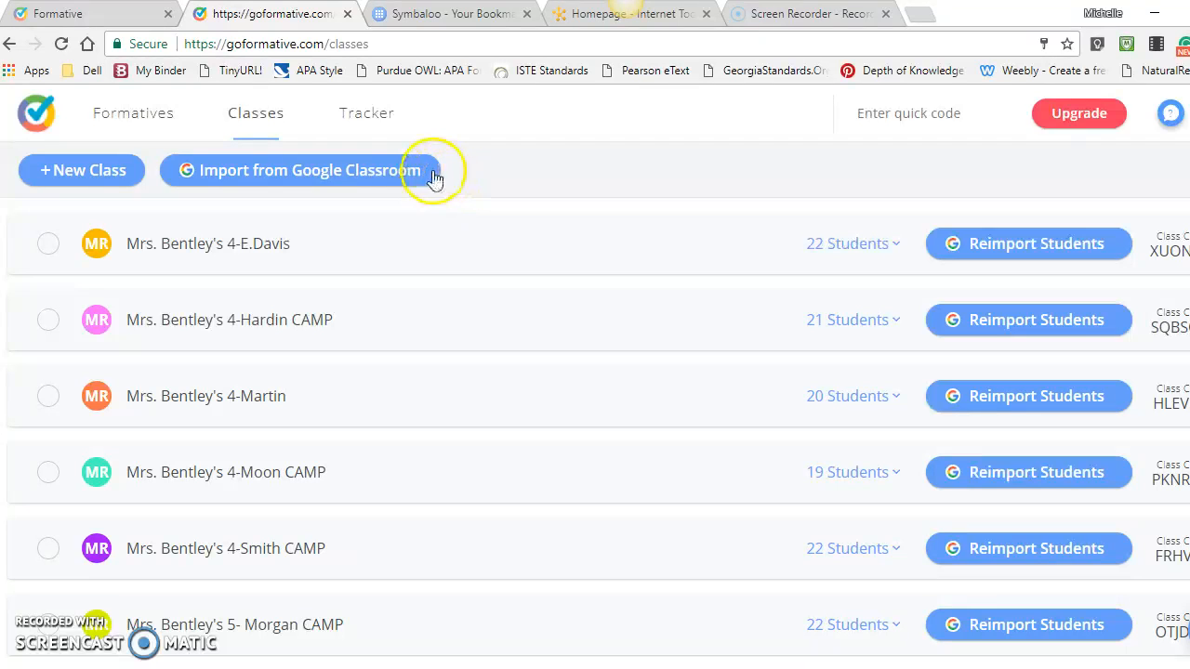
# Step: View the Tracker page for student responses and return to the formatives list
pyautogui.click(372, 122)
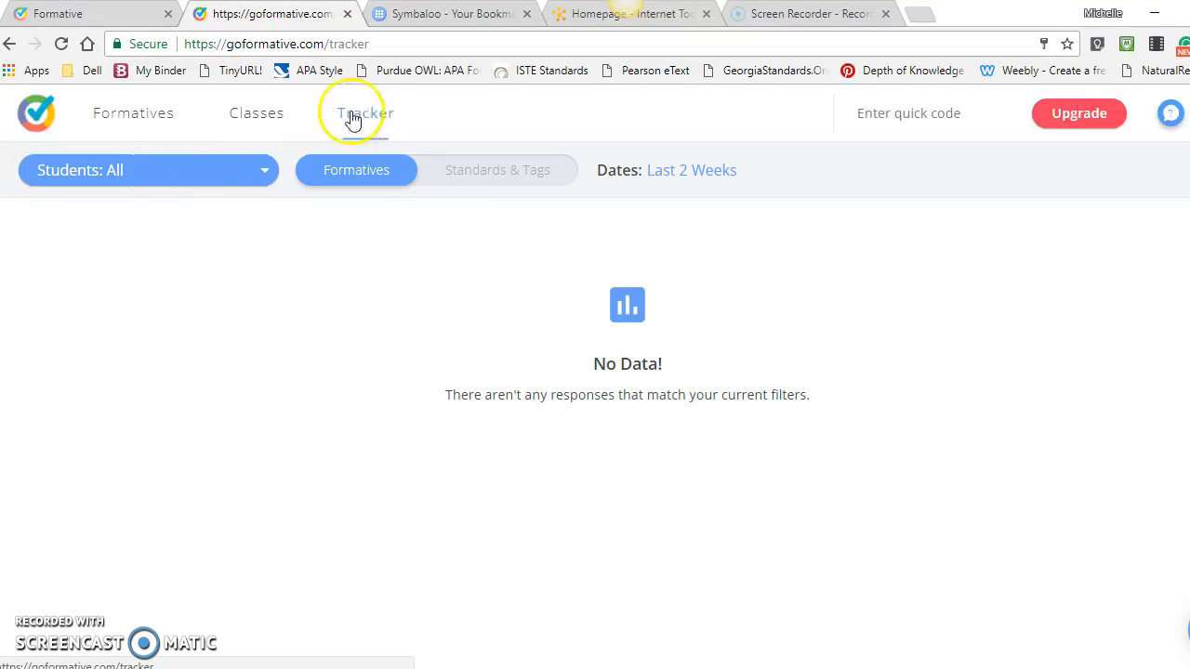
pyautogui.click(123, 124)
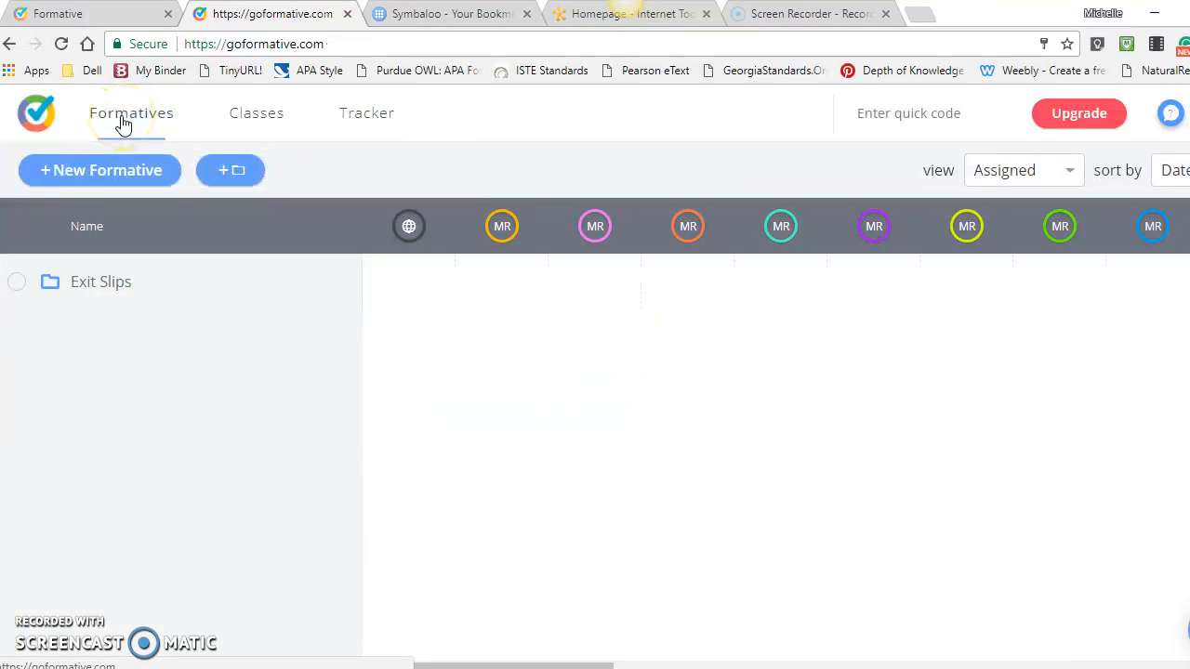